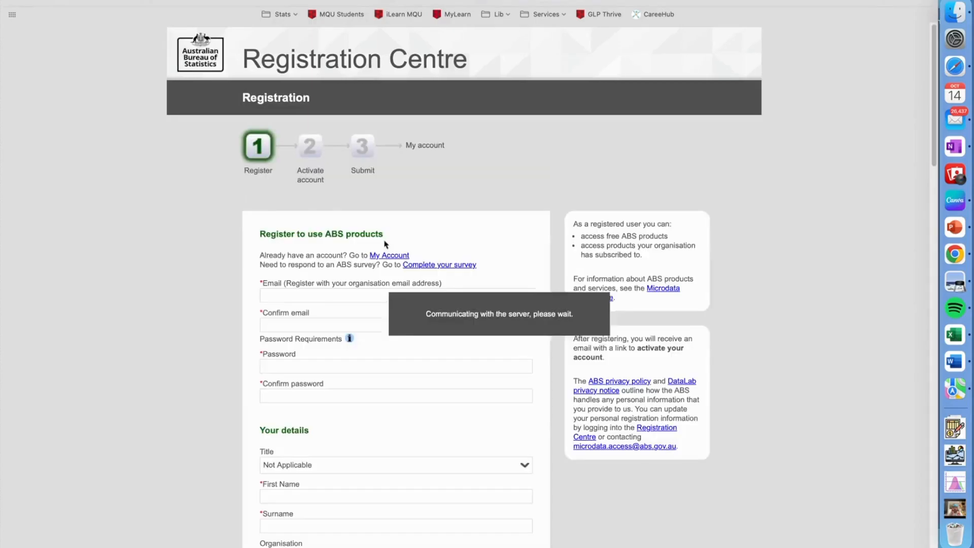
# Review the ABS registration form from the account details down to the conditions of use
pyautogui.scroll(-10, 400, 320)
pyautogui.scroll(-2, 386, 276)
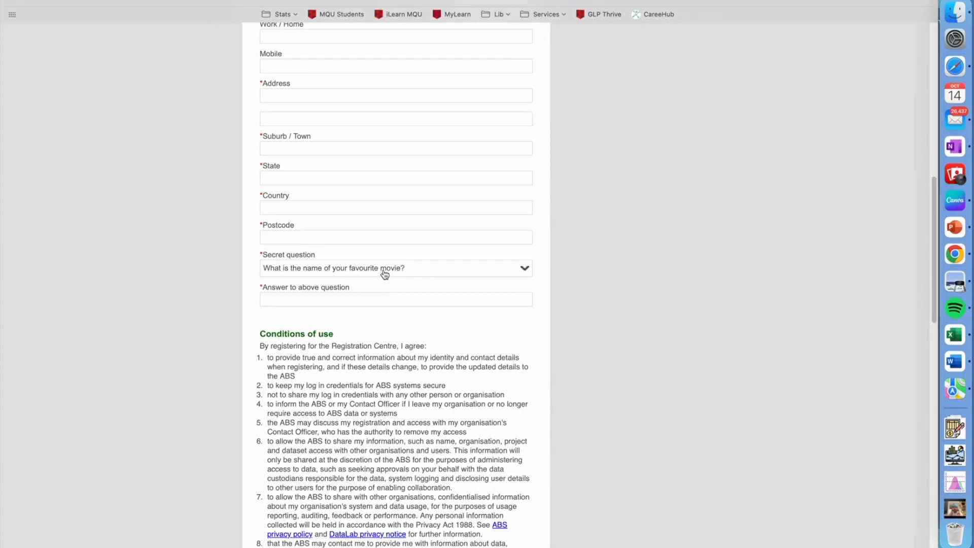
pyautogui.scroll(2, 350, 199)
pyautogui.scroll(10, 350, 200)
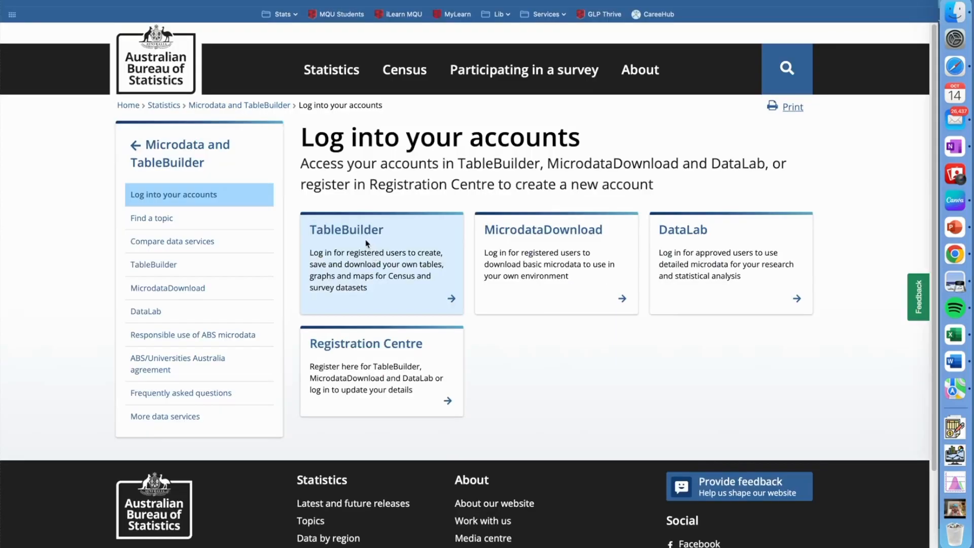
# Continue into TableBuilder with the existing login and open the Employee Earnings and Hours, 2021 dataset
pyautogui.click(359, 227)
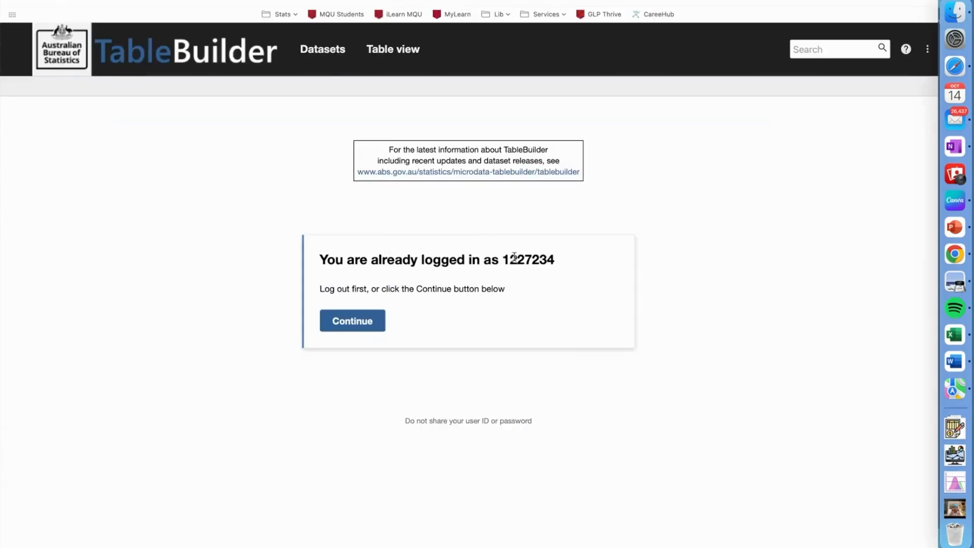
pyautogui.click(352, 319)
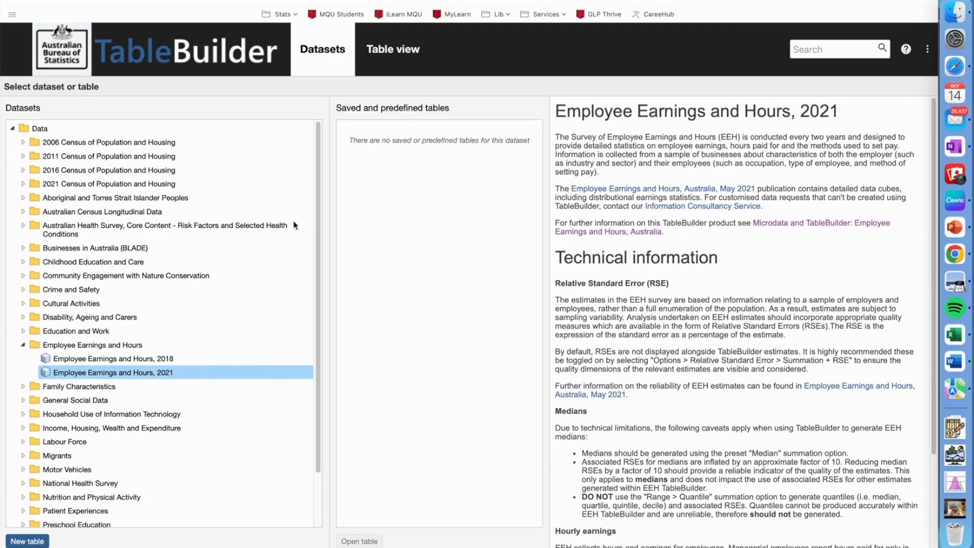
pyautogui.click(21, 146)
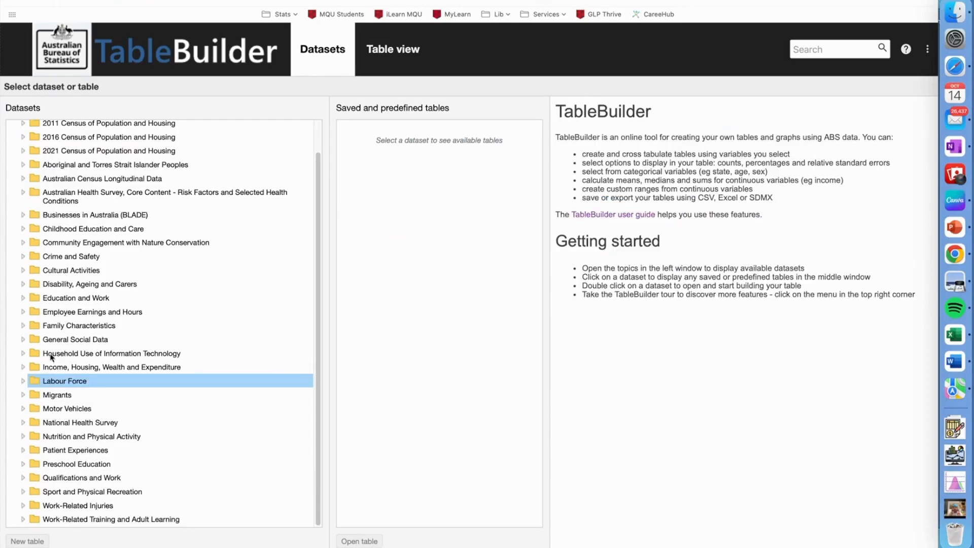
pyautogui.scroll(1, 40, 355)
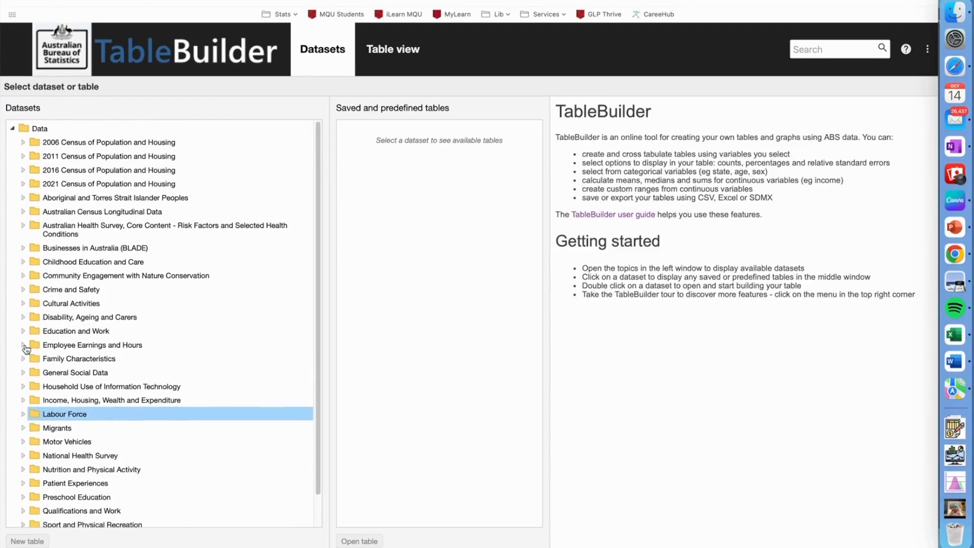
pyautogui.click(22, 345)
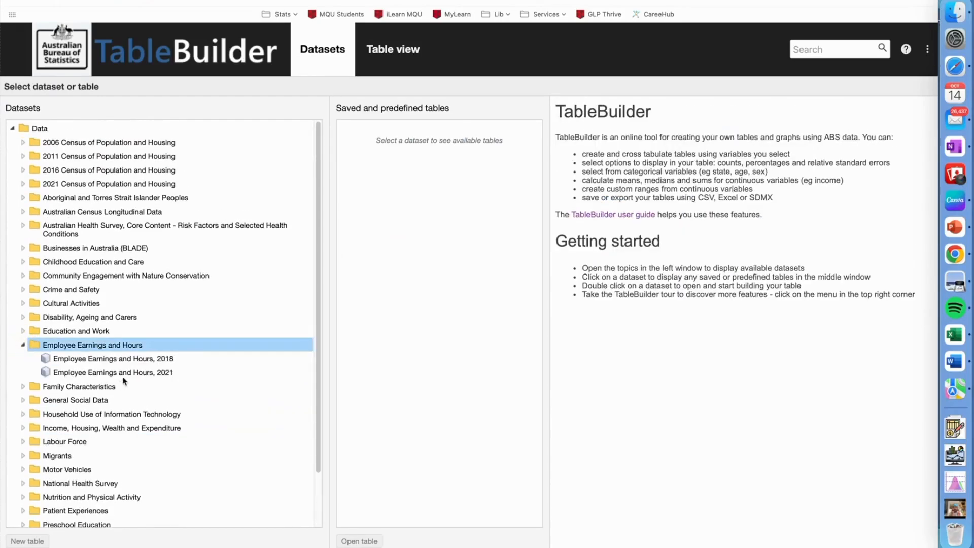
pyautogui.click(125, 375)
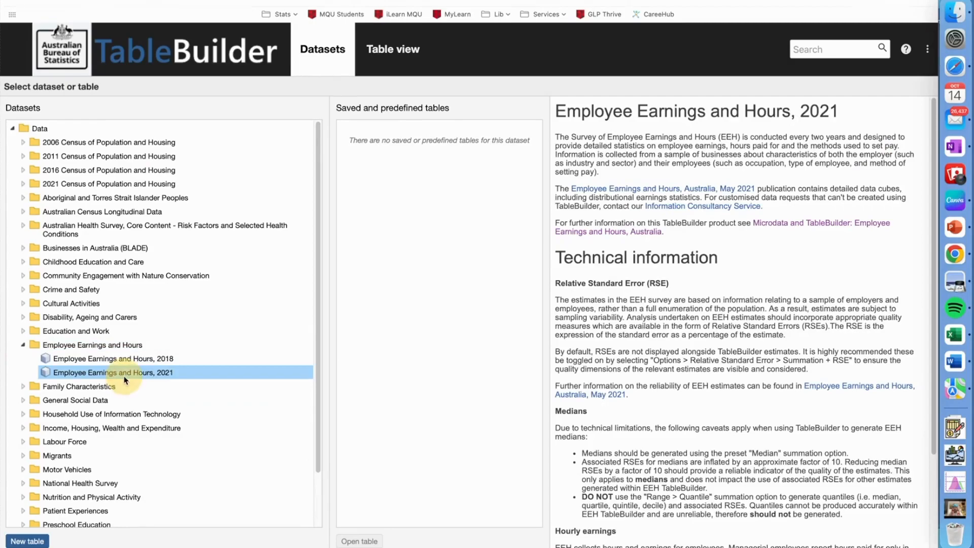
pyautogui.doubleClick(130, 374)
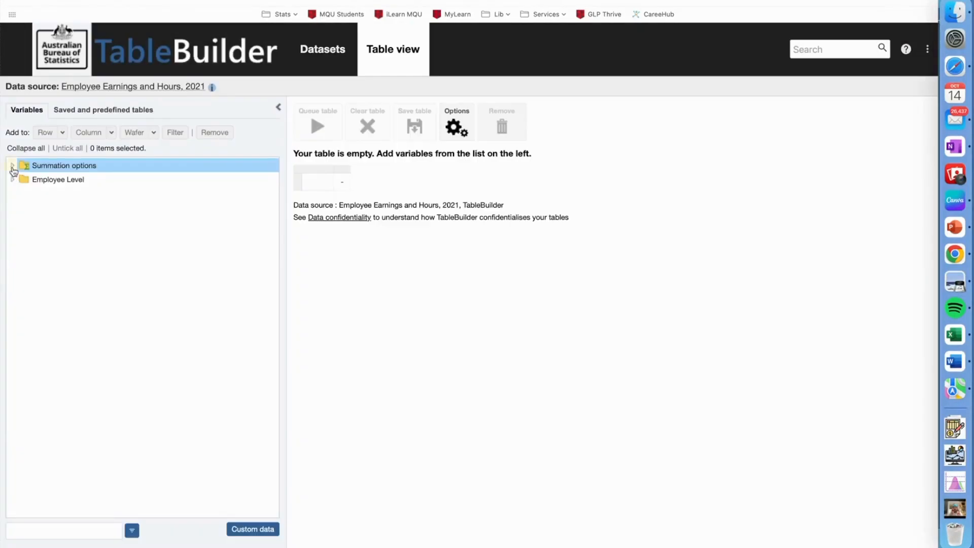
# Check which employee-level categories the Summation options offer
pyautogui.click(12, 165)
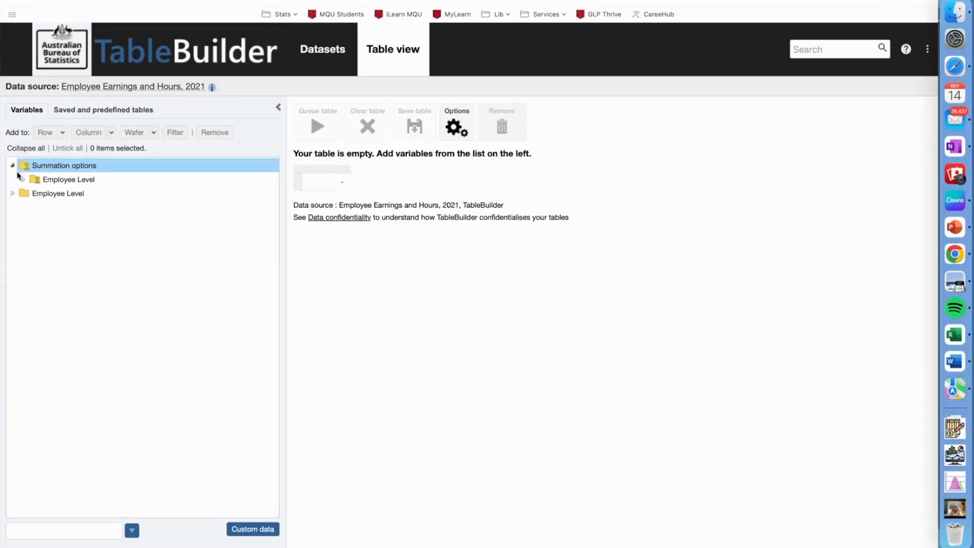
pyautogui.click(22, 179)
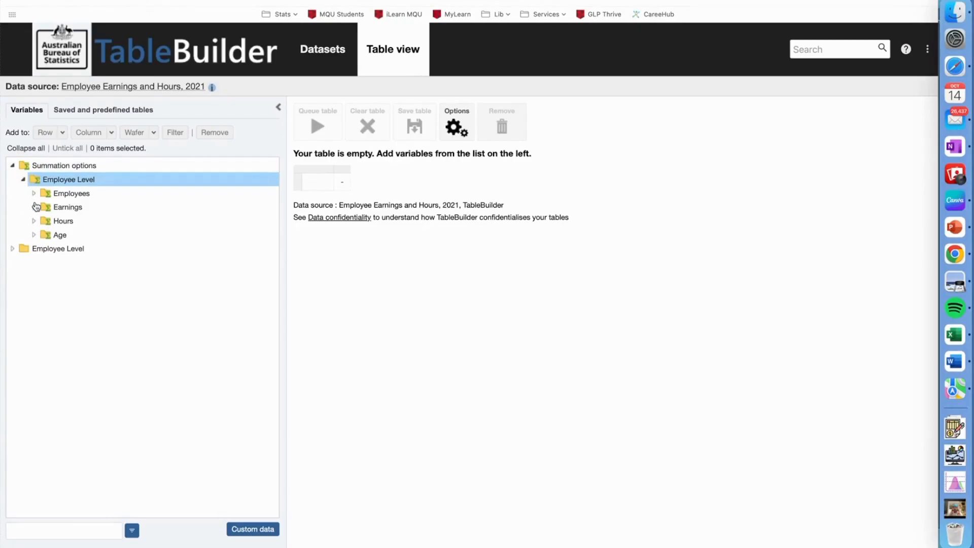
pyautogui.click(23, 179)
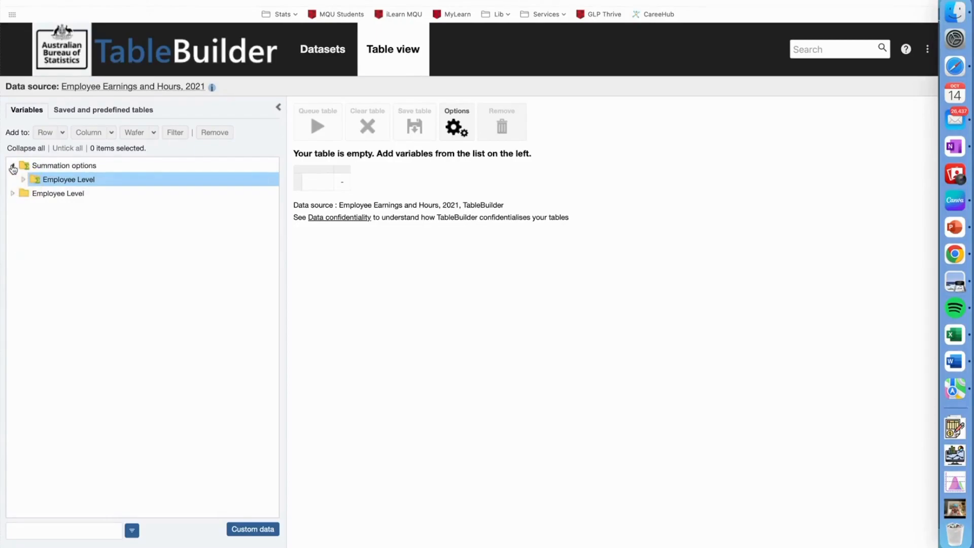
pyautogui.click(12, 165)
# Expand the Employee Level variables to list both the employee and the employer characteristics
pyautogui.click(13, 181)
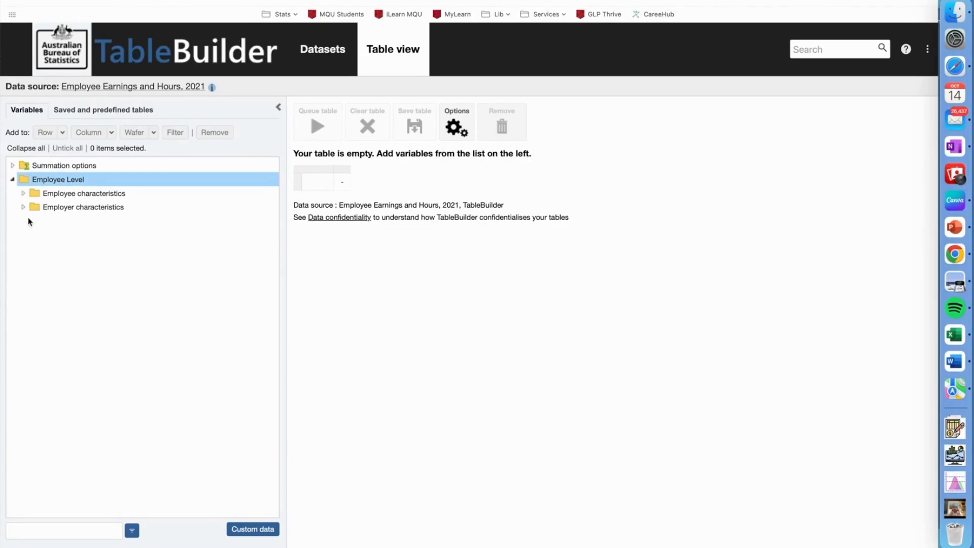
pyautogui.click(23, 194)
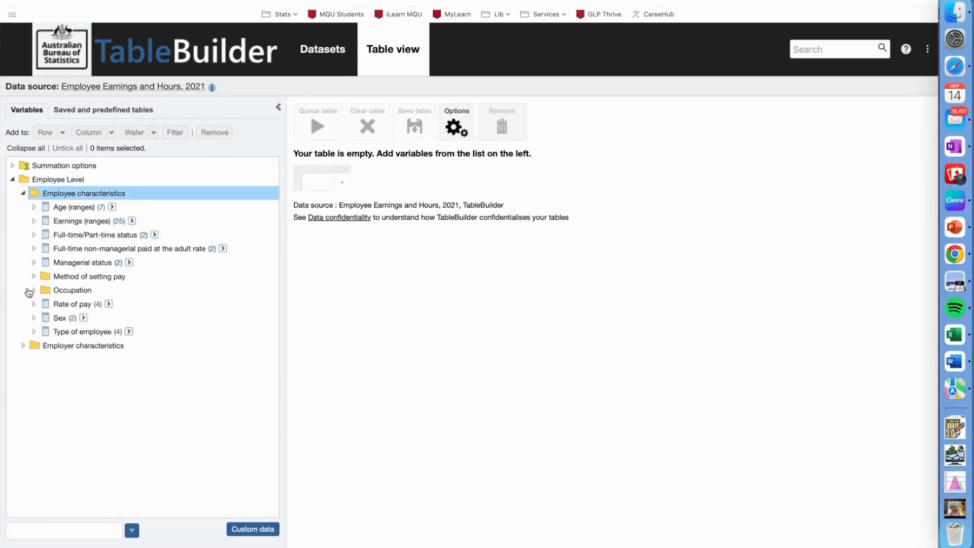
pyautogui.click(24, 346)
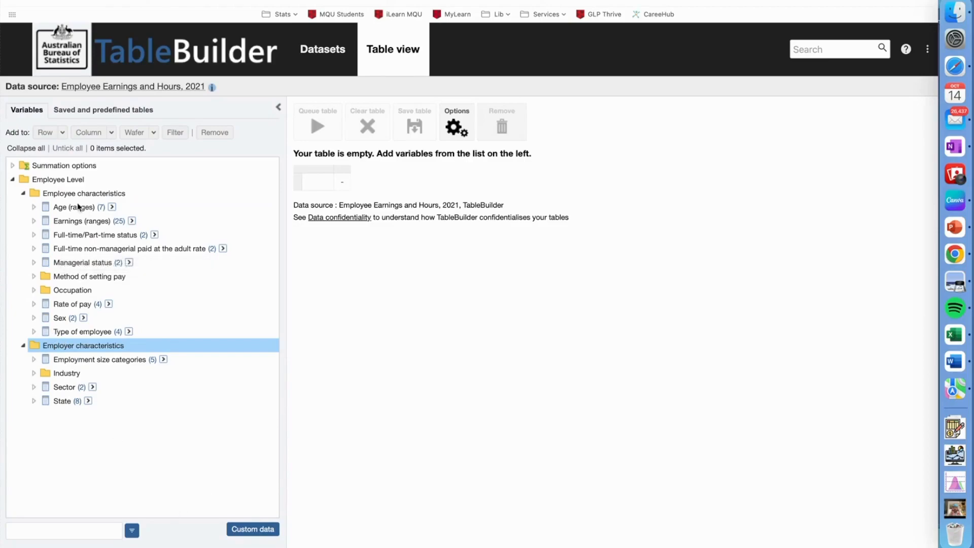
# Add the Males and Females categories of Sex to the table's rows in hierarchical order
pyautogui.click(34, 317)
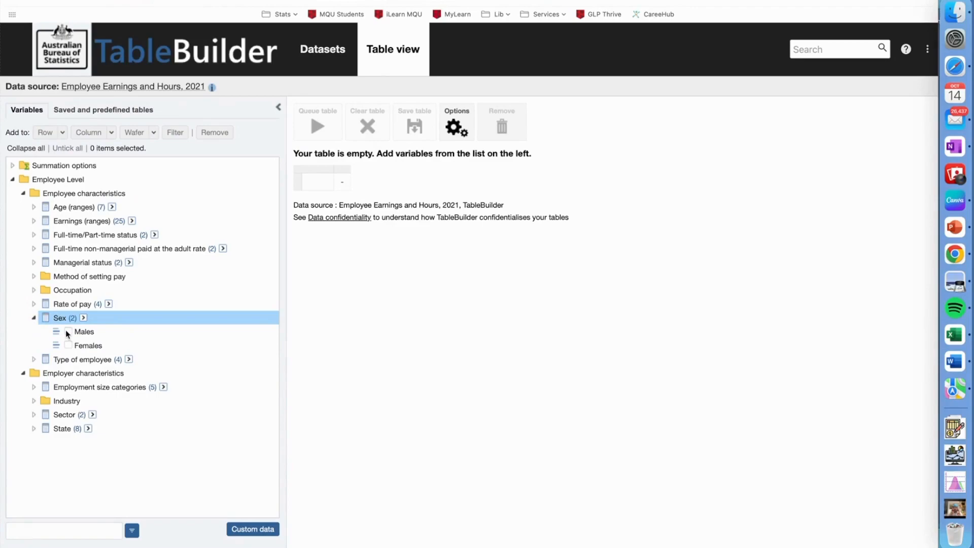
pyautogui.click(67, 331)
pyautogui.click(68, 345)
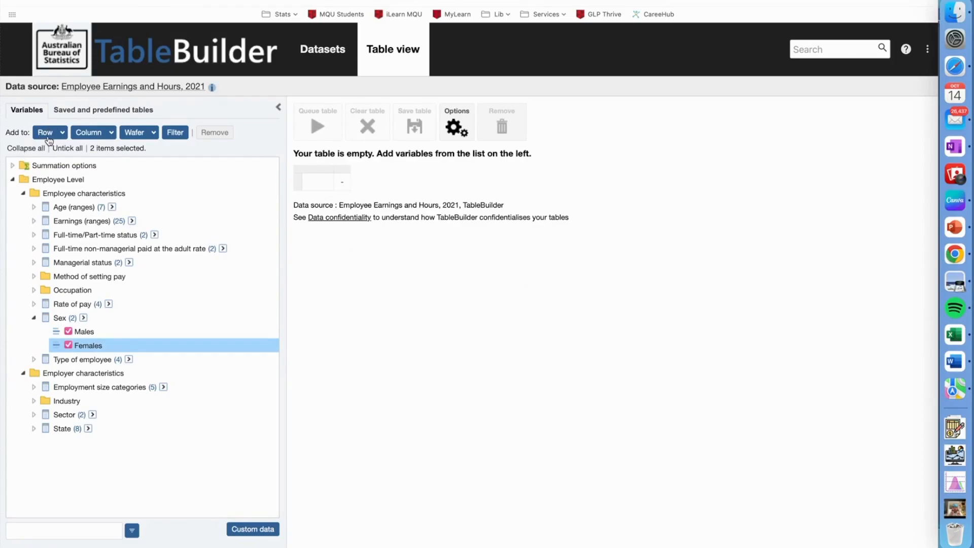
pyautogui.click(63, 135)
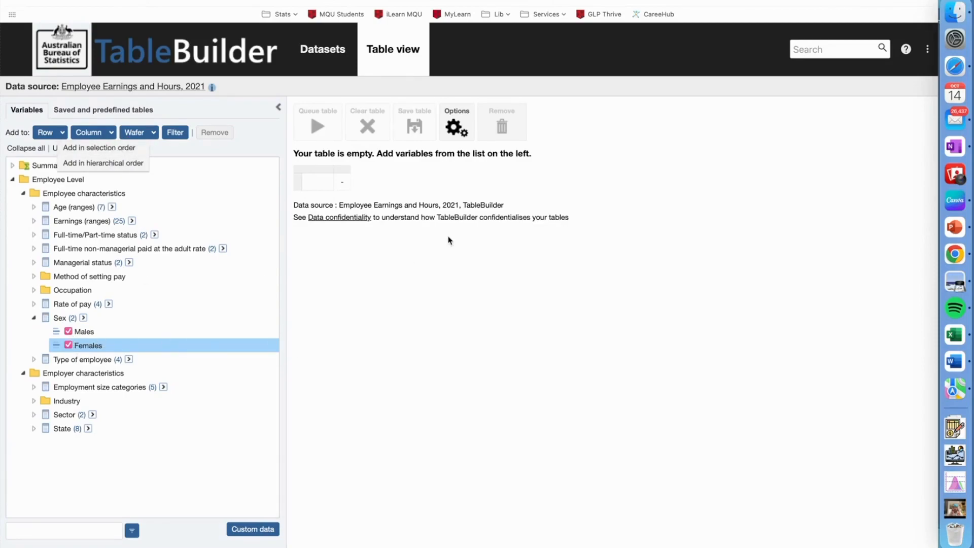
pyautogui.click(122, 167)
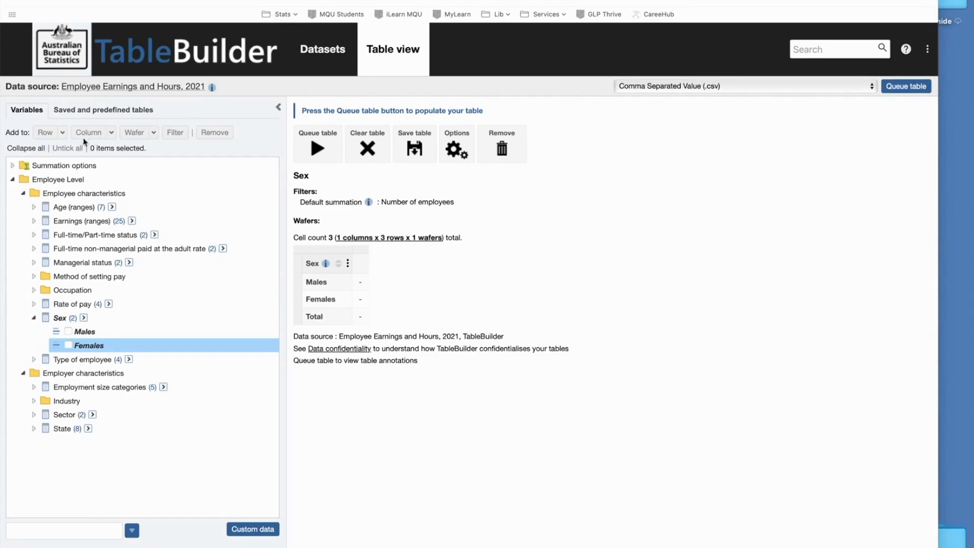
pyautogui.click(34, 318)
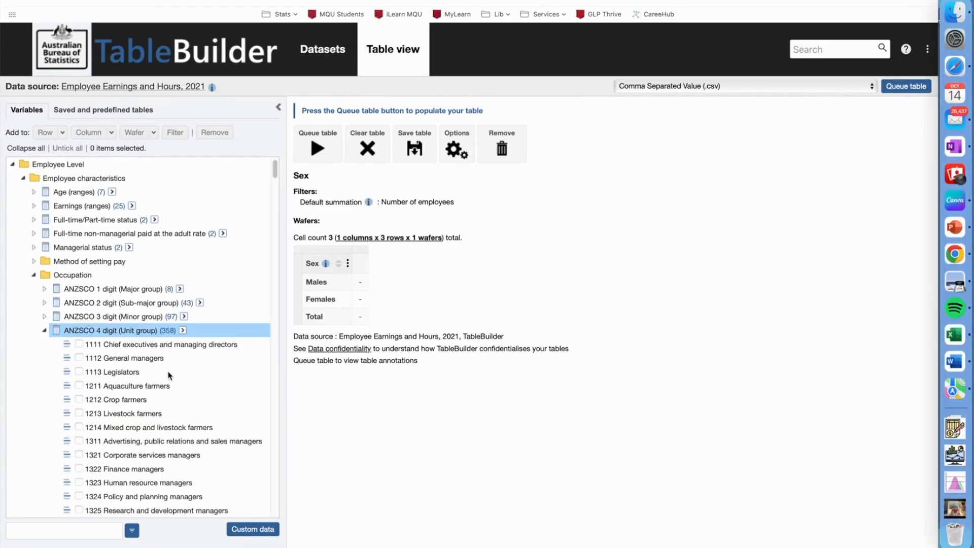
# Examine the ANZSCO occupation levels and the ANZSIC 2 digit industry sub-divisions in the variable list
pyautogui.click(43, 290)
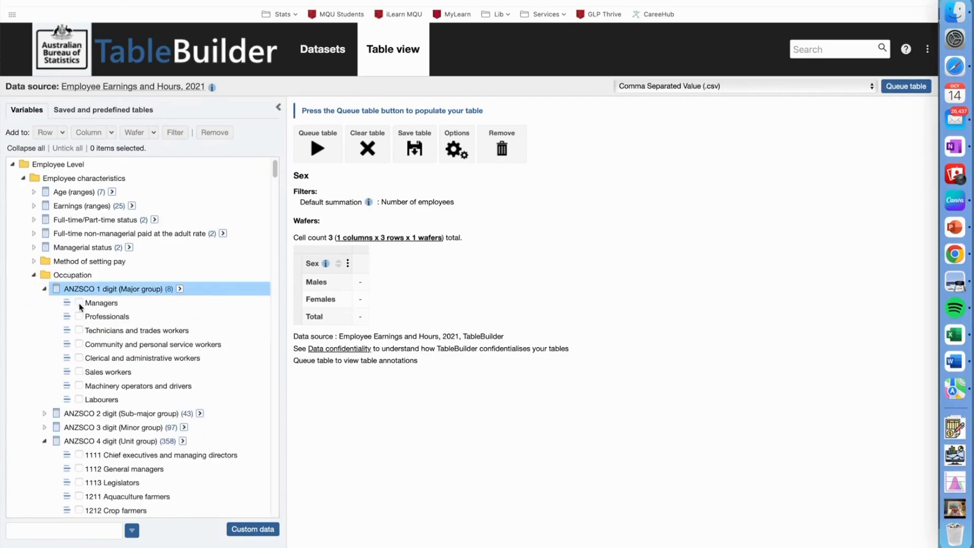
pyautogui.click(44, 289)
pyautogui.click(44, 302)
pyautogui.click(44, 302)
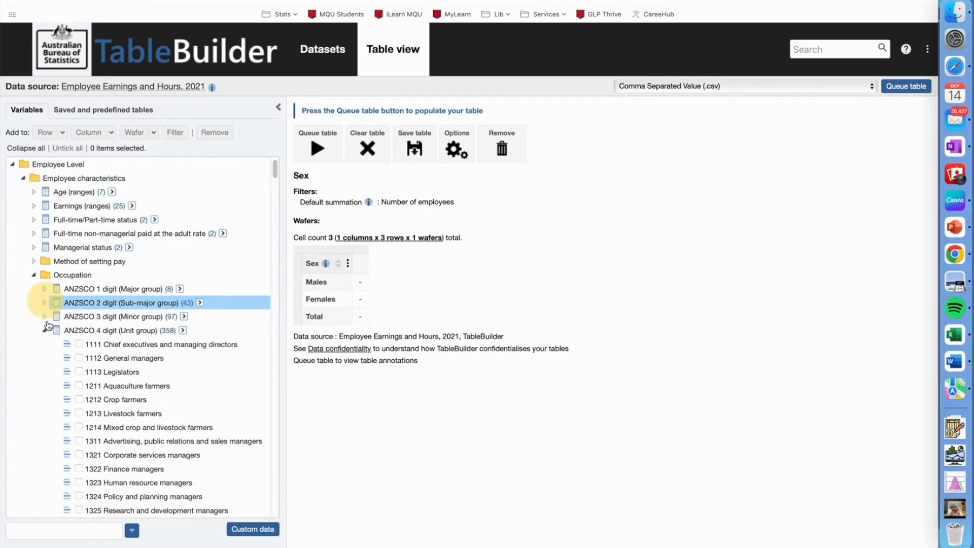
pyautogui.click(44, 330)
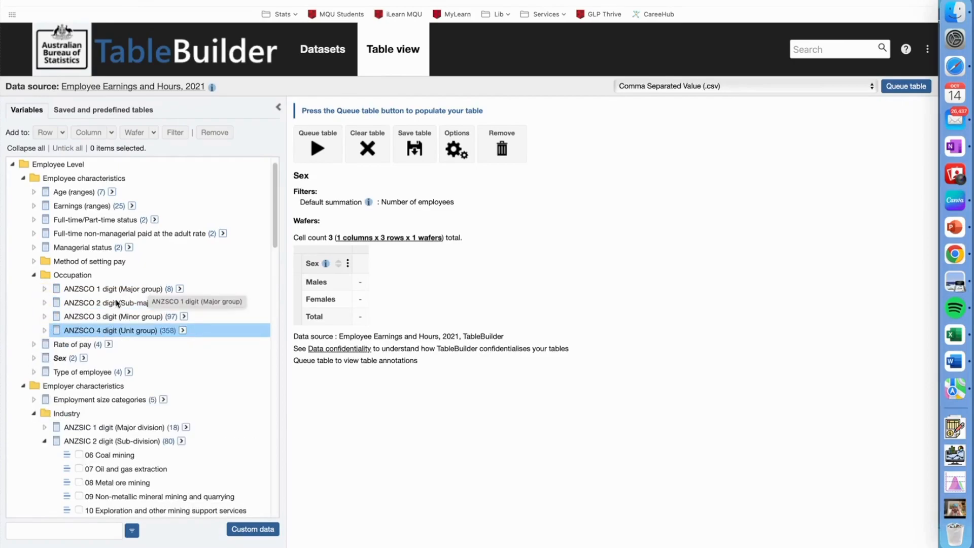
pyautogui.scroll(-20, 103, 319)
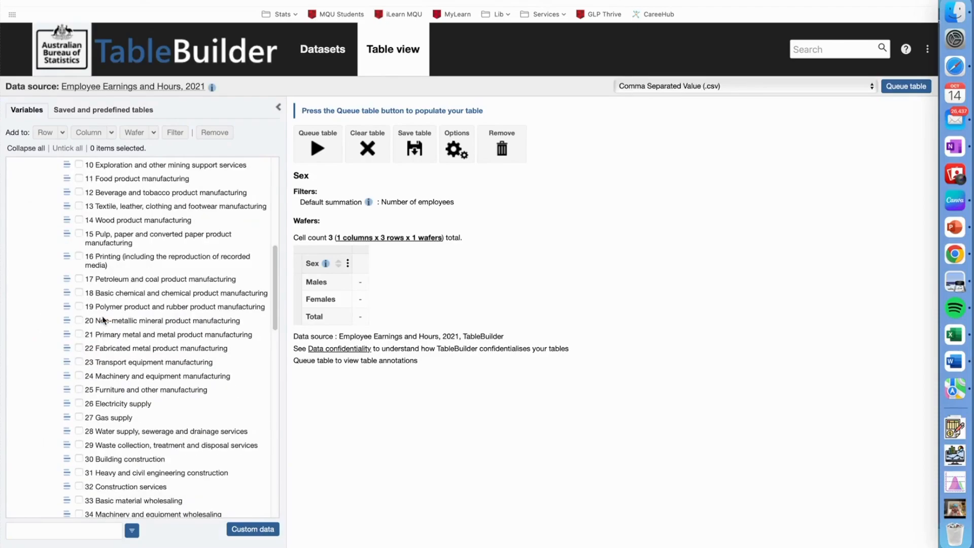
pyautogui.scroll(-4, 86, 350)
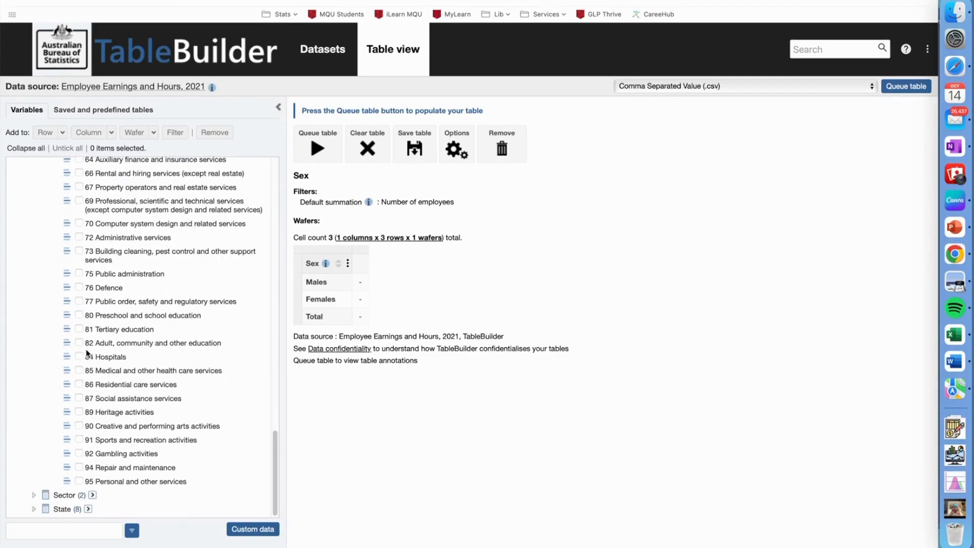
pyautogui.scroll(20, 86, 350)
# Add all ANZSCO 1 digit major groups, from Managers to Labourers, to the table's columns in hierarchical order
pyautogui.click(45, 304)
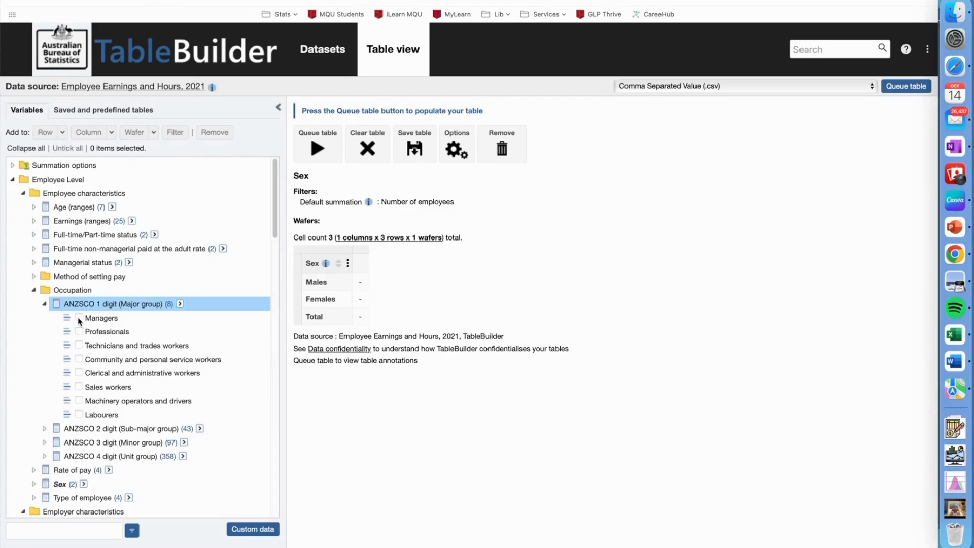
pyautogui.click(79, 318)
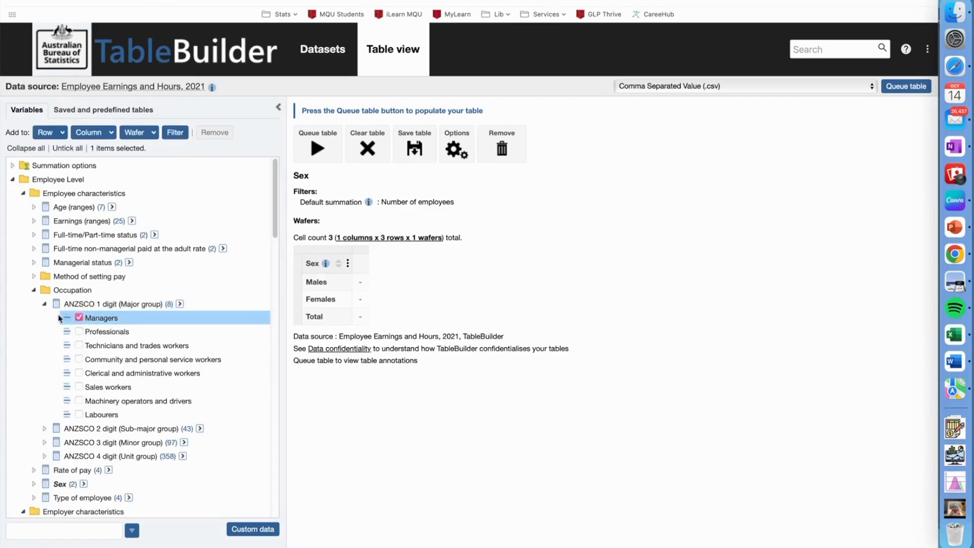
pyautogui.keyDown('shift'); pyautogui.click(79, 415); pyautogui.keyUp('shift')
pyautogui.click(111, 134)
pyautogui.click(146, 161)
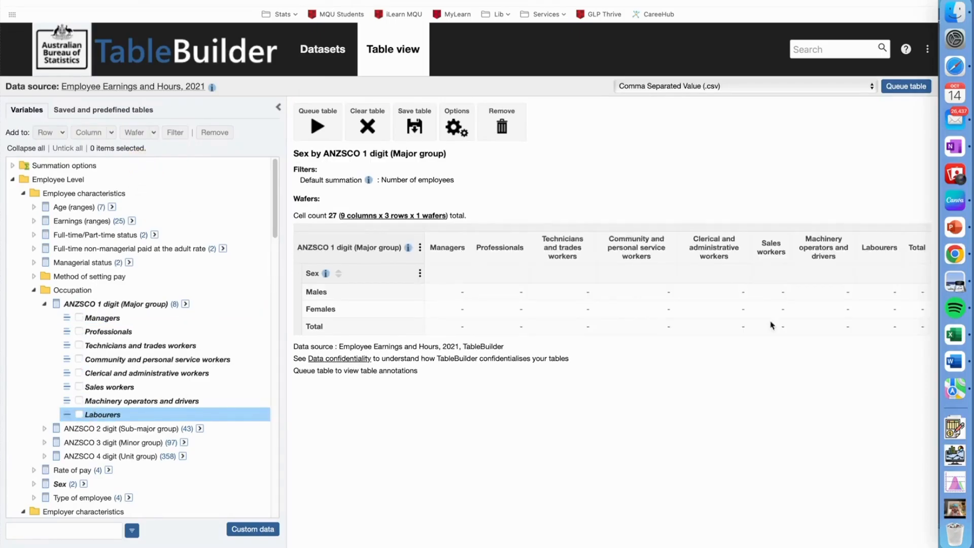
pyautogui.hscroll(1, 576, 372)
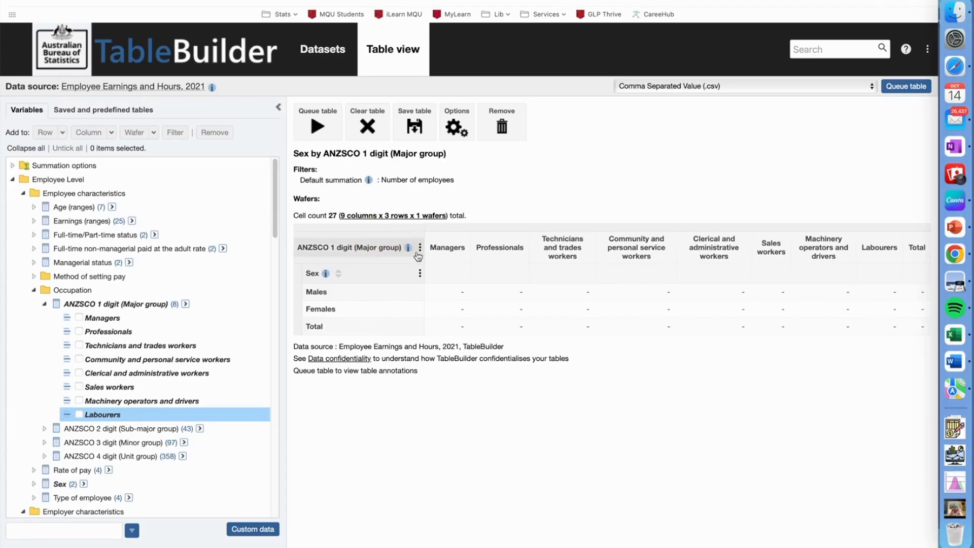
pyautogui.moveTo(397, 252)
pyautogui.mouseDown()
pyautogui.moveTo(496, 174)
pyautogui.moveTo(402, 254)
pyautogui.mouseUp()
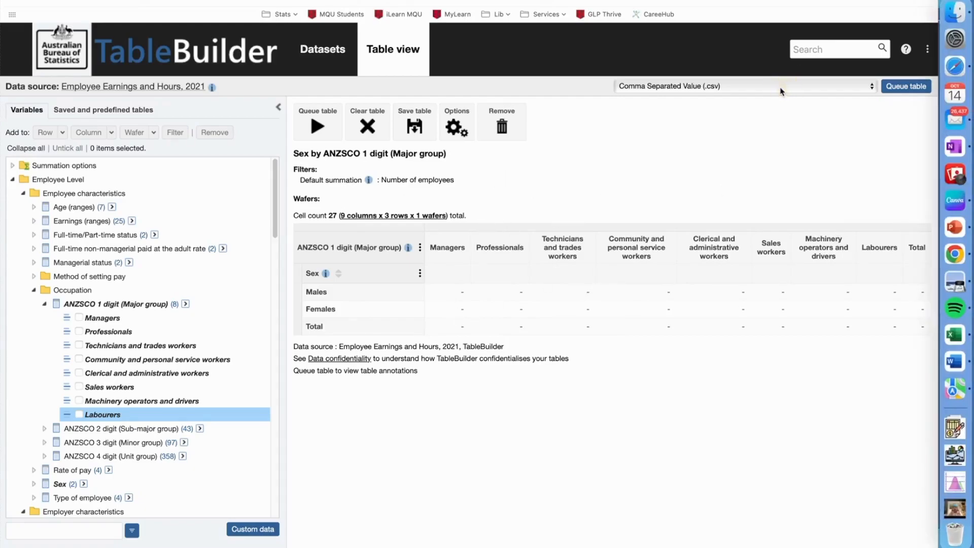
# Set the download format to Excel 2007 (.xlsx) and queue the table under the name "standard industry by sex"
pyautogui.click(813, 86)
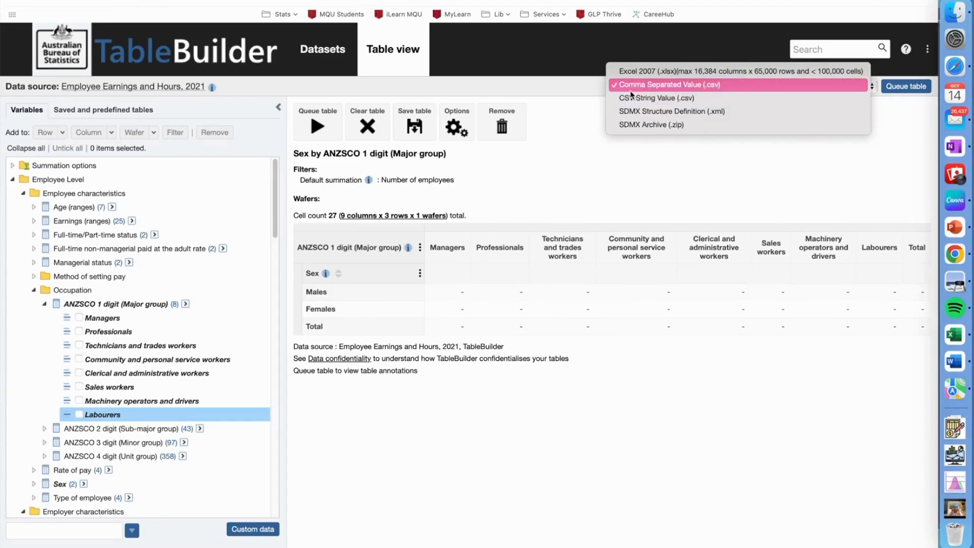
pyautogui.click(719, 70)
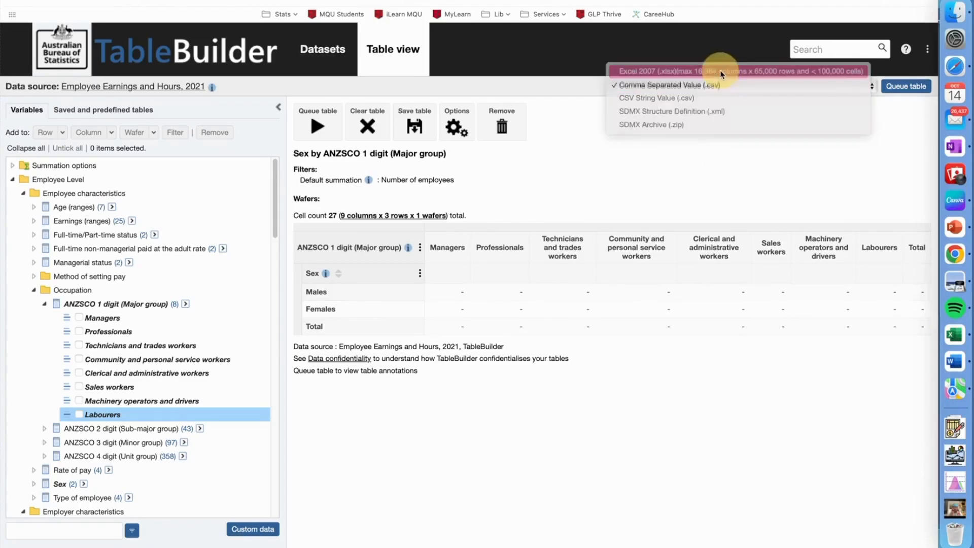
pyautogui.click(900, 88)
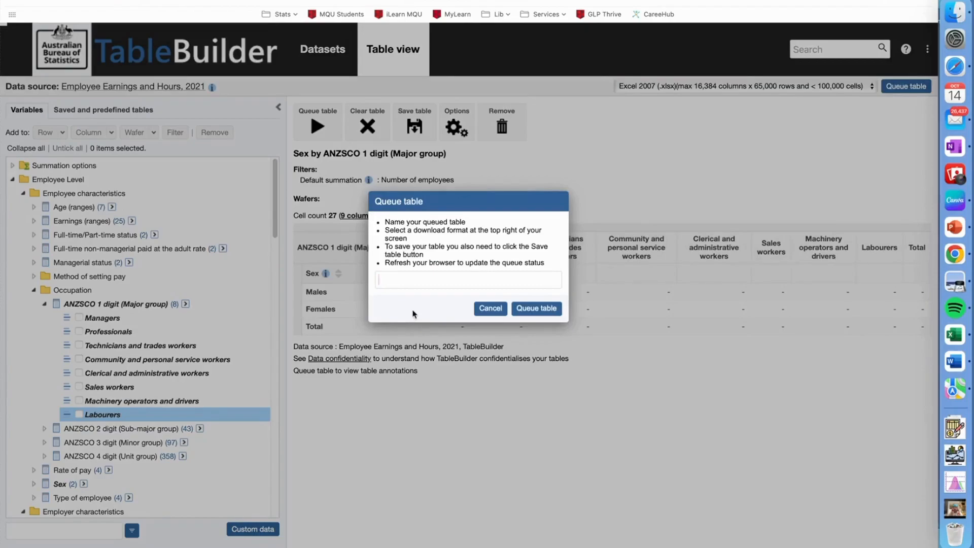
pyautogui.write('standaed')
pyautogui.press('BackSpace')
pyautogui.press('BackSpace')
pyautogui.press('BackSpace')
pyautogui.write('rd industry by sex')
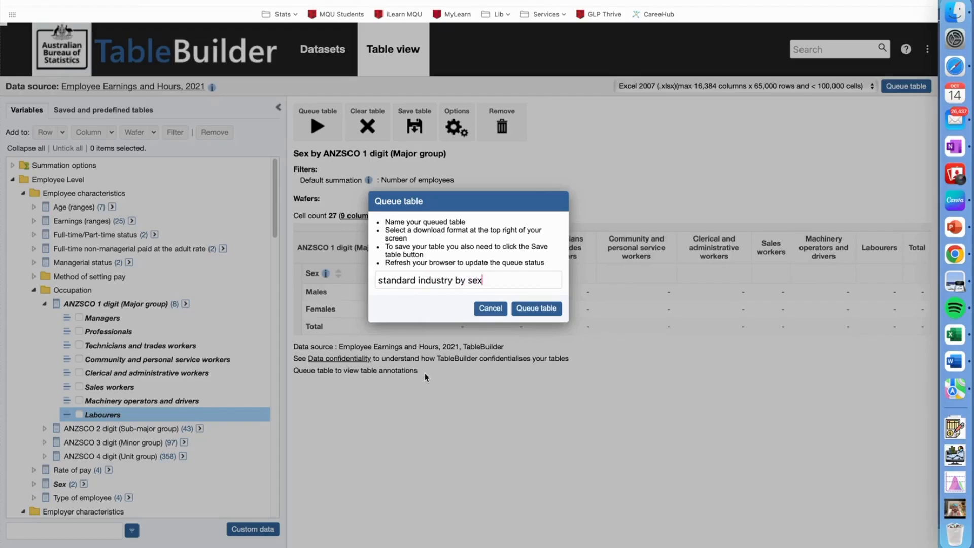
pyautogui.click(535, 308)
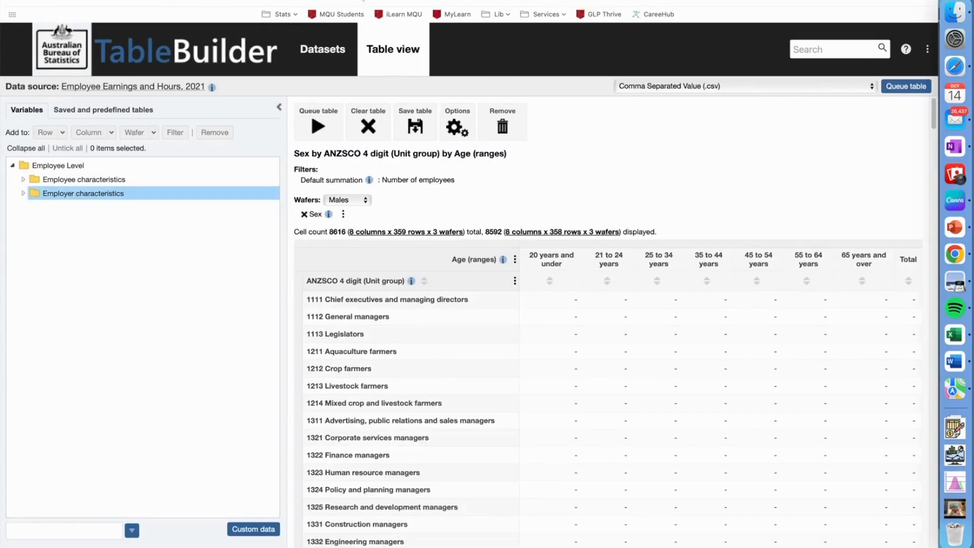
pyautogui.click(557, 1)
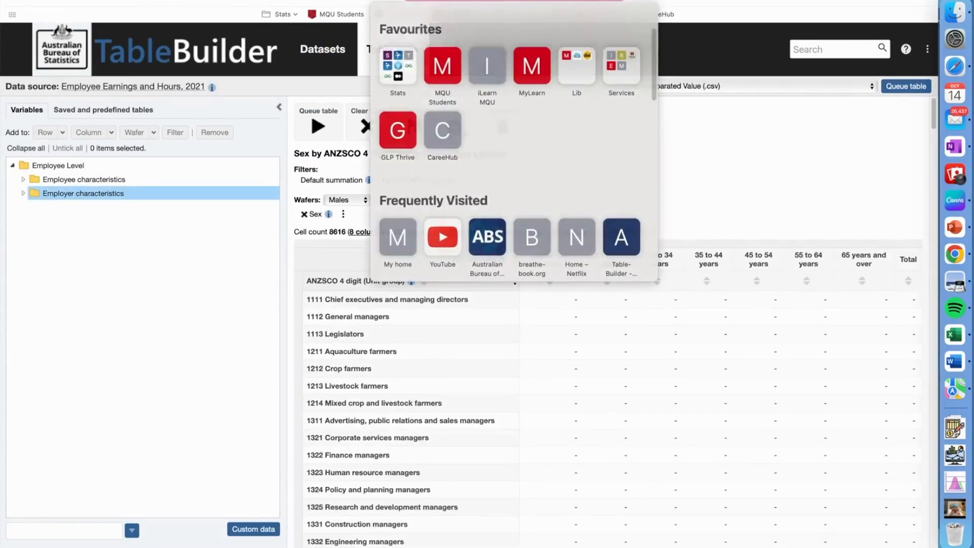
pyautogui.press('super+t')
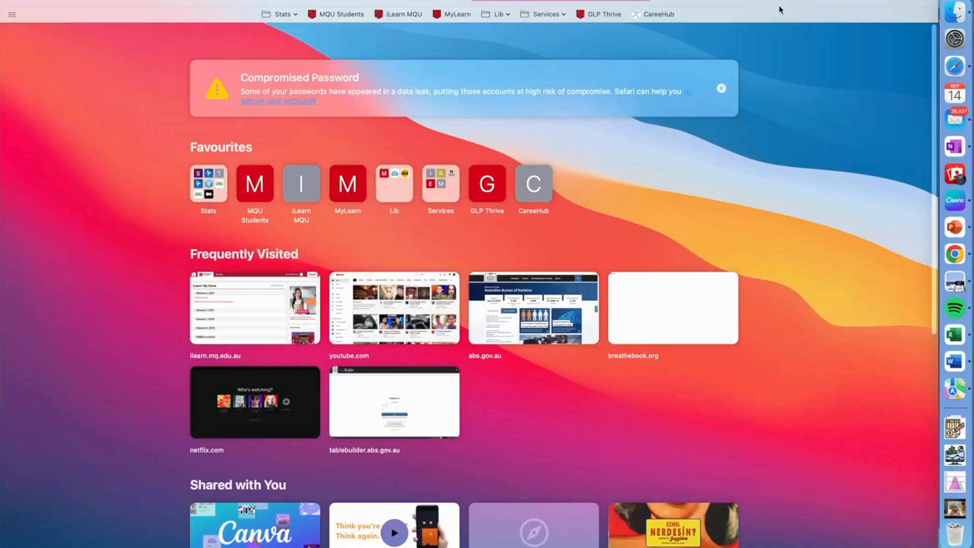
pyautogui.press('super+w')
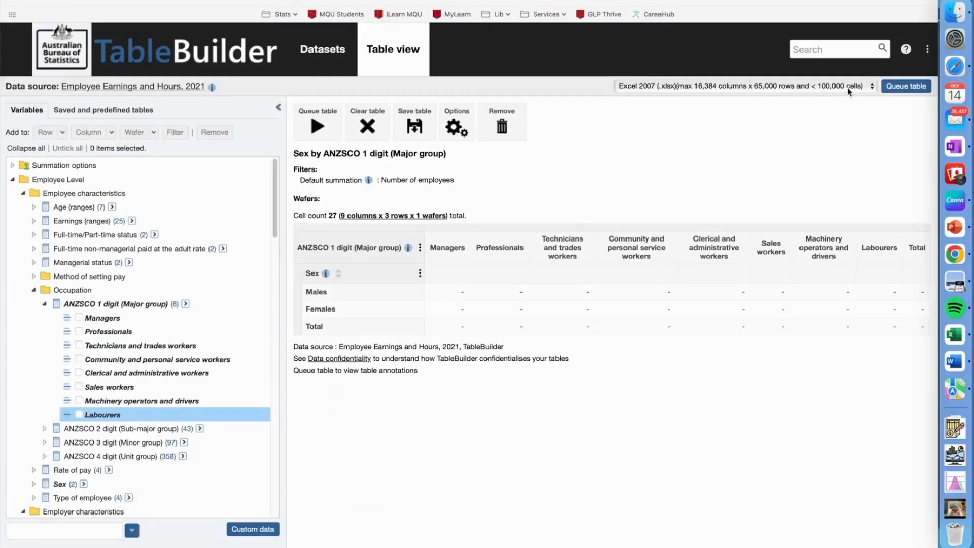
# From the saved and queued tables, download "standard industry by sex" and save its zip file in a subfolder of BUSA 2020
pyautogui.click(927, 49)
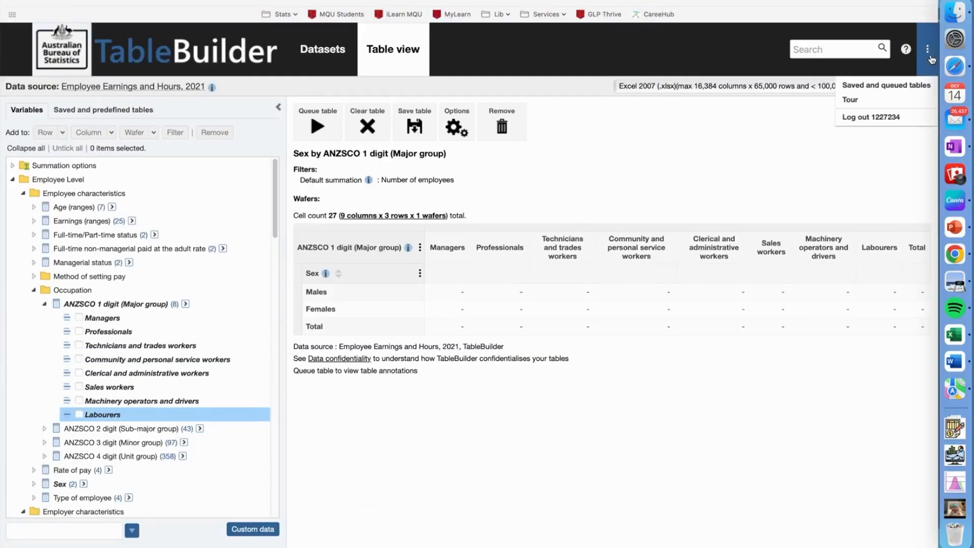
pyautogui.click(894, 95)
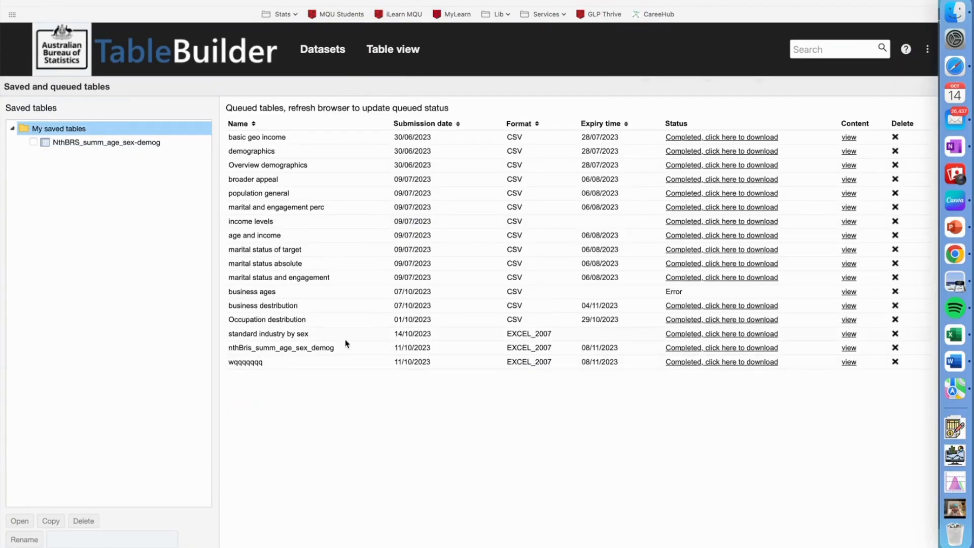
pyautogui.click(746, 334)
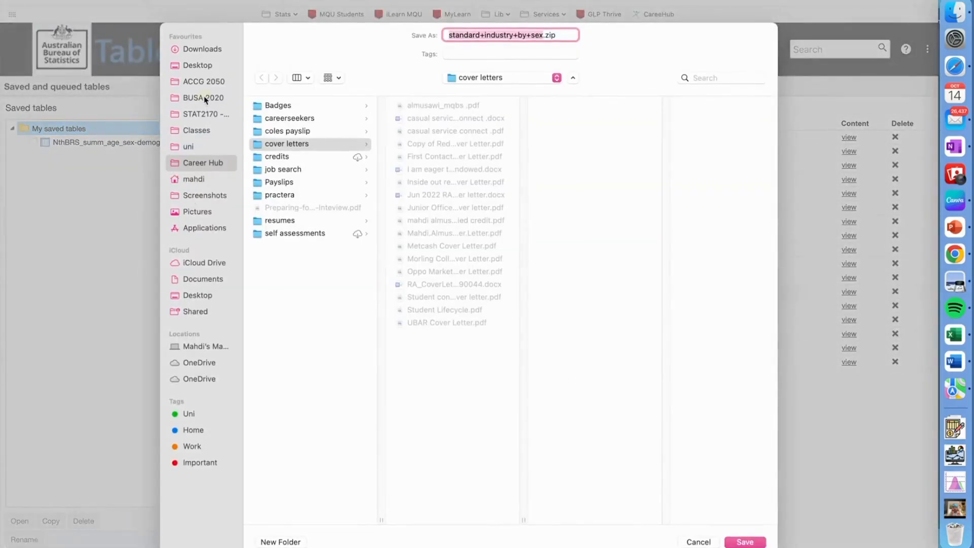
pyautogui.click(205, 98)
pyautogui.click(303, 146)
pyautogui.click(734, 542)
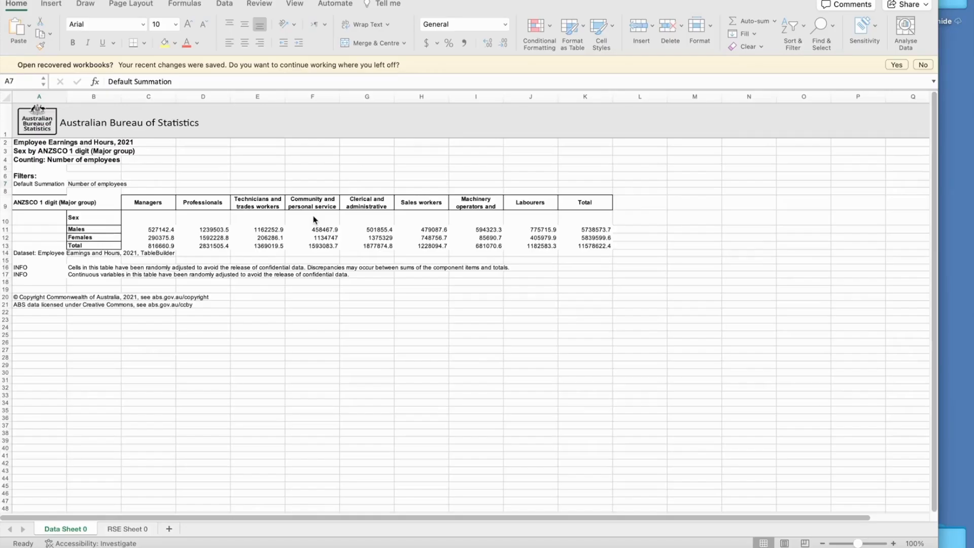
# In the downloaded Excel workbook, convert B10:K13 into a table with headers and autofit its columns
pyautogui.click(85, 208)
pyautogui.moveTo(85, 210); pyautogui.dragTo(587, 246)
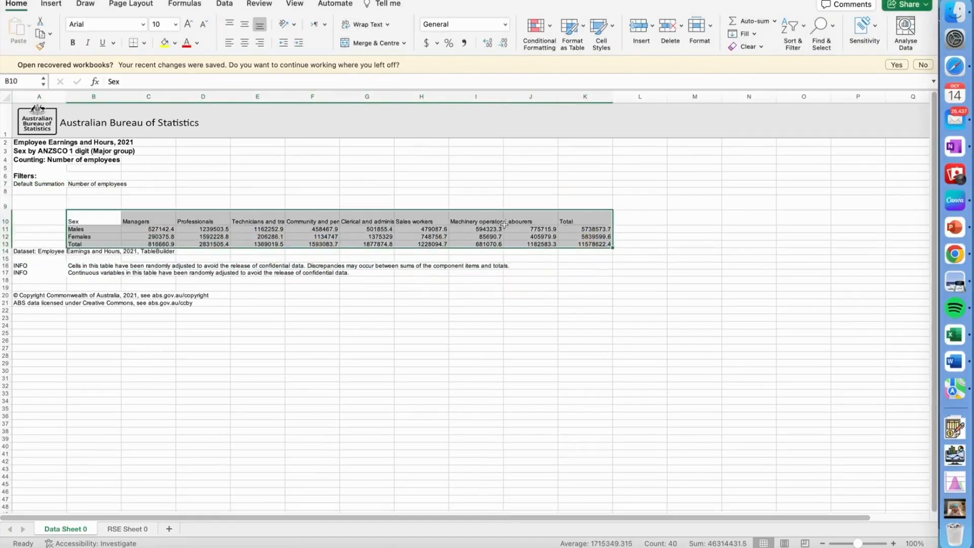
pyautogui.hotkey('ctrl', 't')
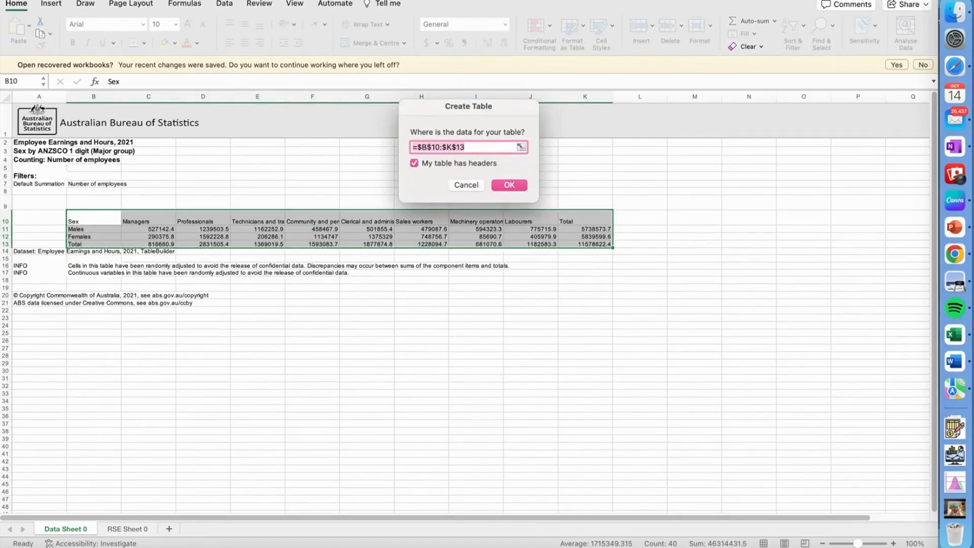
pyautogui.press('Return')
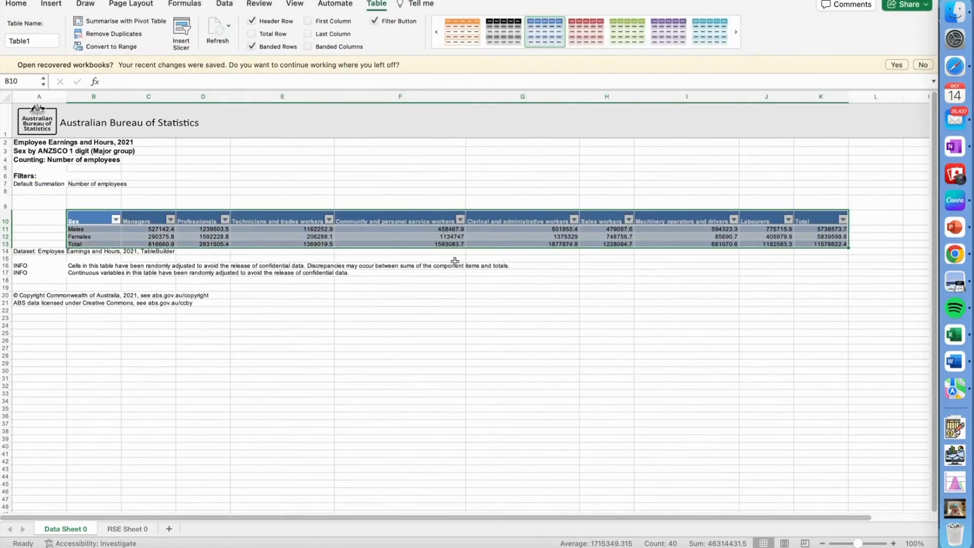
pyautogui.doubleClick(176, 96)
pyautogui.doubleClick(217, 96)
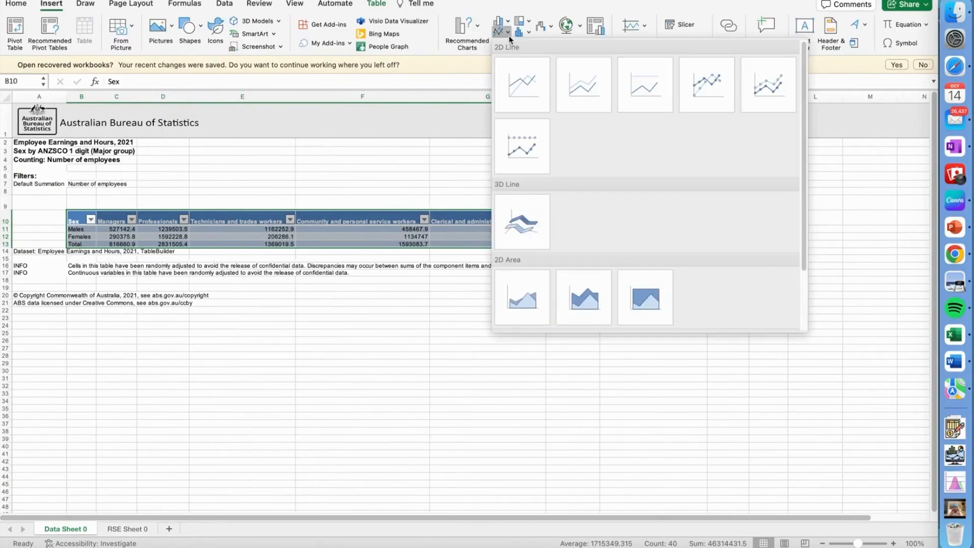
pyautogui.click(509, 39)
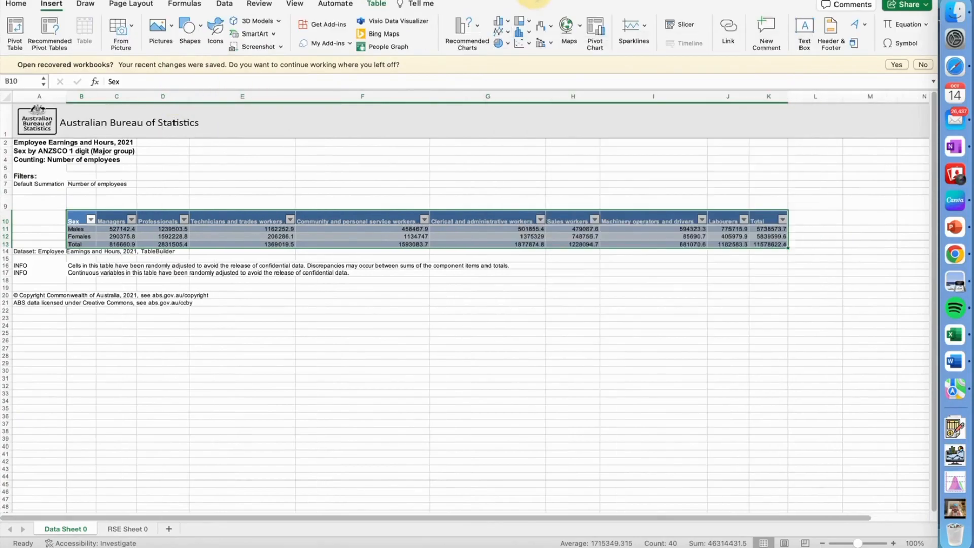
pyautogui.click(529, 34)
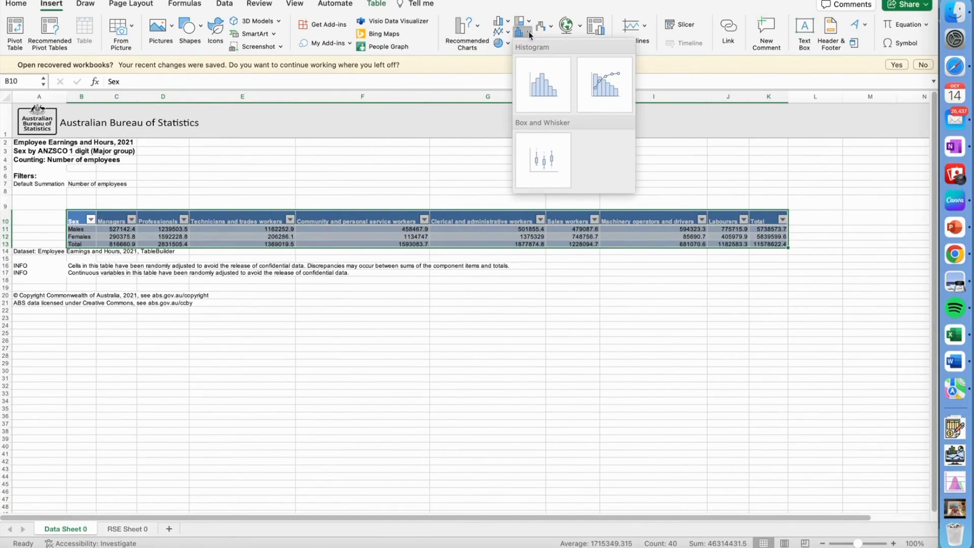
pyautogui.click(507, 22)
pyautogui.click(268, 381)
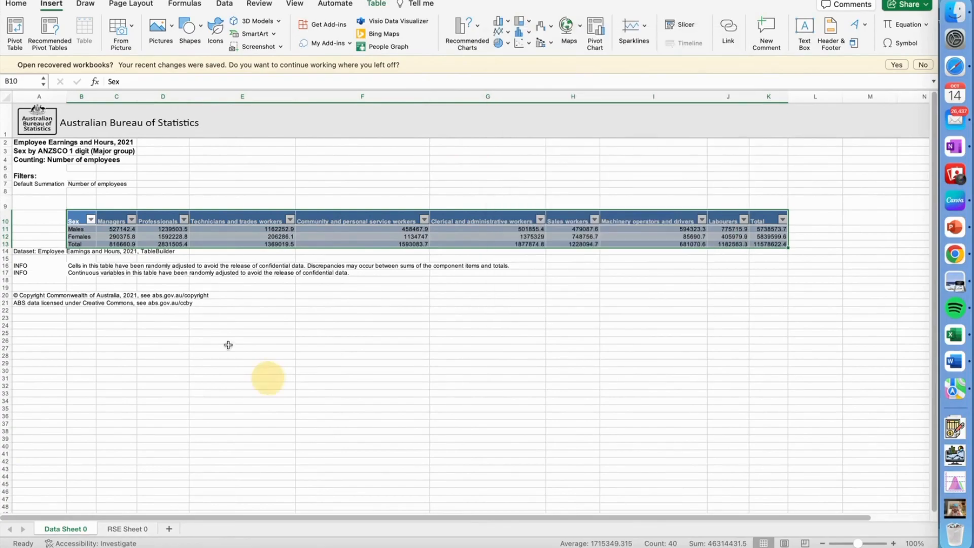
pyautogui.click(302, 366)
# Insert an enlarged 100% stacked column chart of B10:J12 with occupations as categories and Males and Females as series
pyautogui.moveTo(78, 221); pyautogui.dragTo(741, 233)
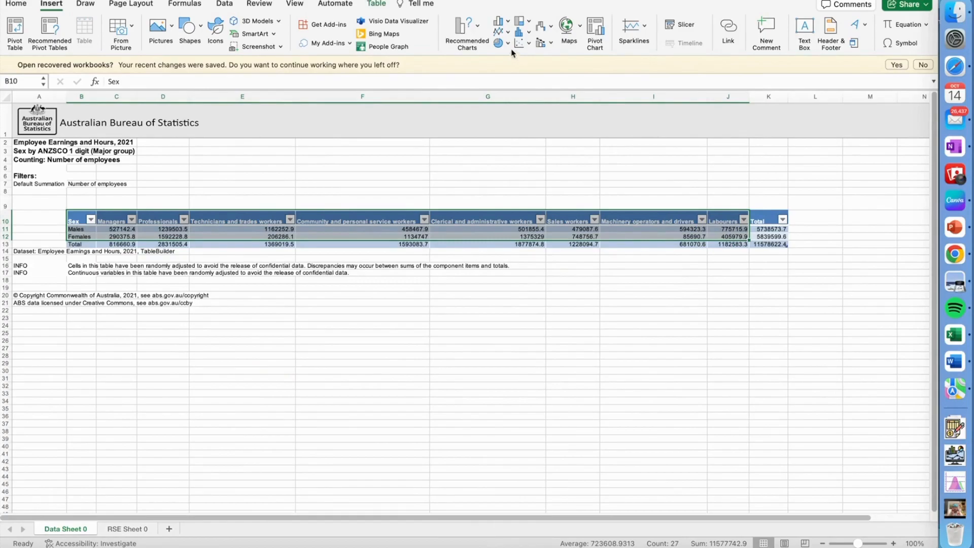
pyautogui.click(498, 23)
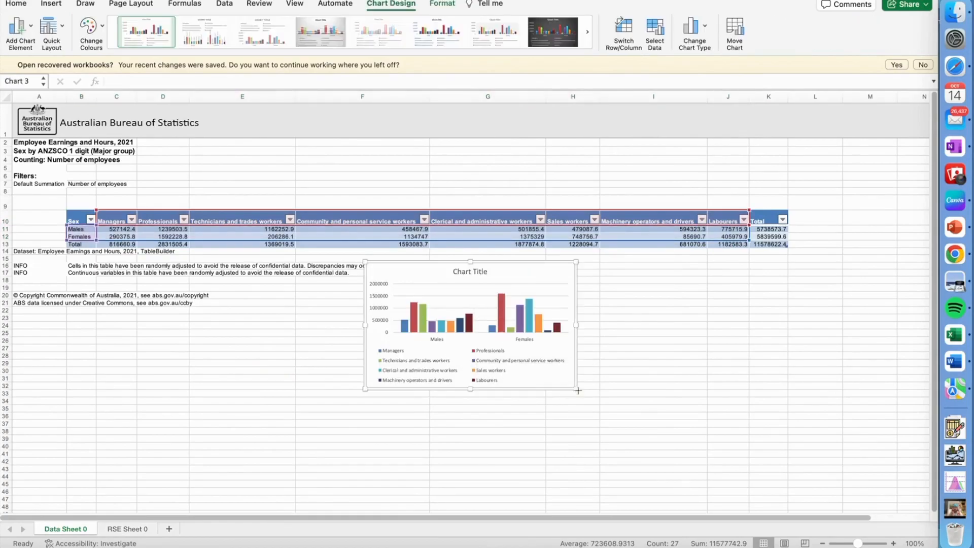
pyautogui.moveTo(576, 389); pyautogui.dragTo(668, 471)
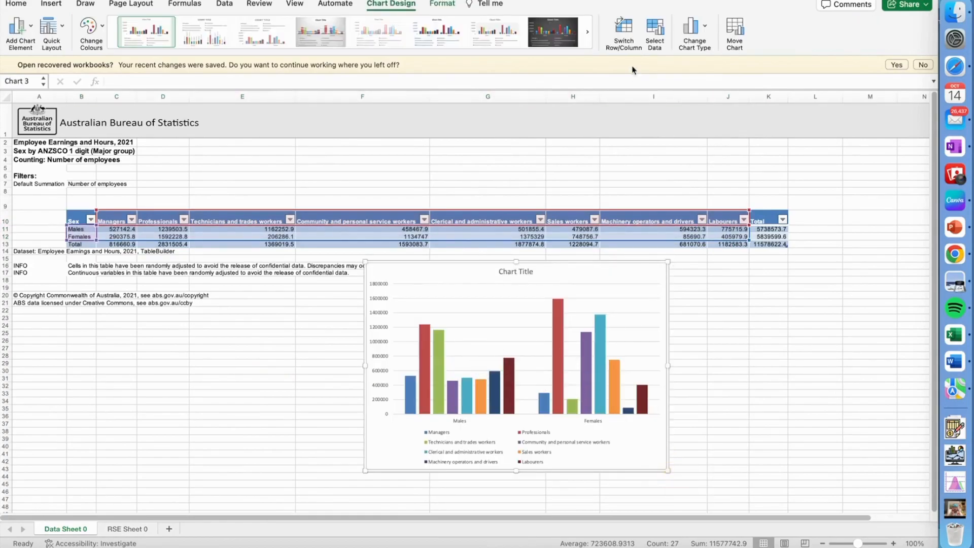
pyautogui.click(624, 30)
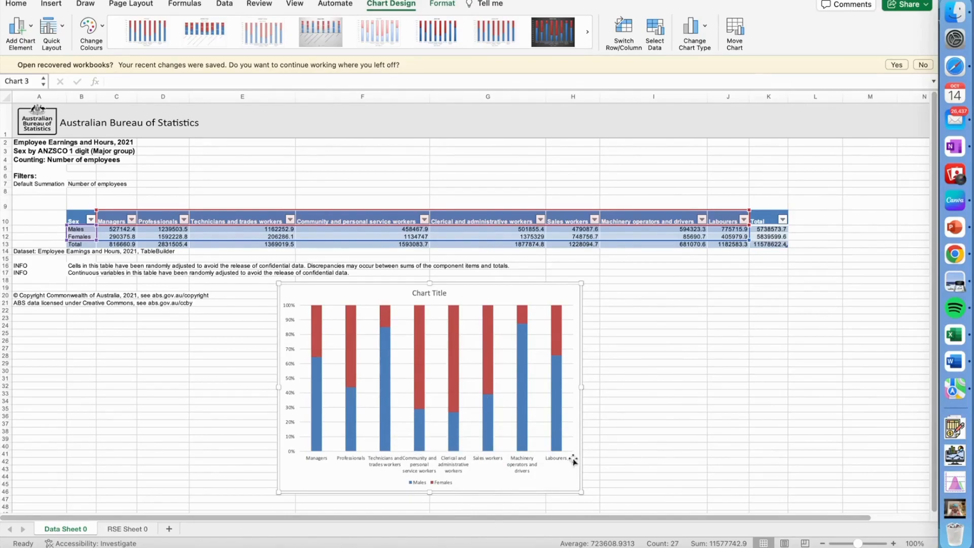
pyautogui.moveTo(577, 496); pyautogui.dragTo(670, 489)
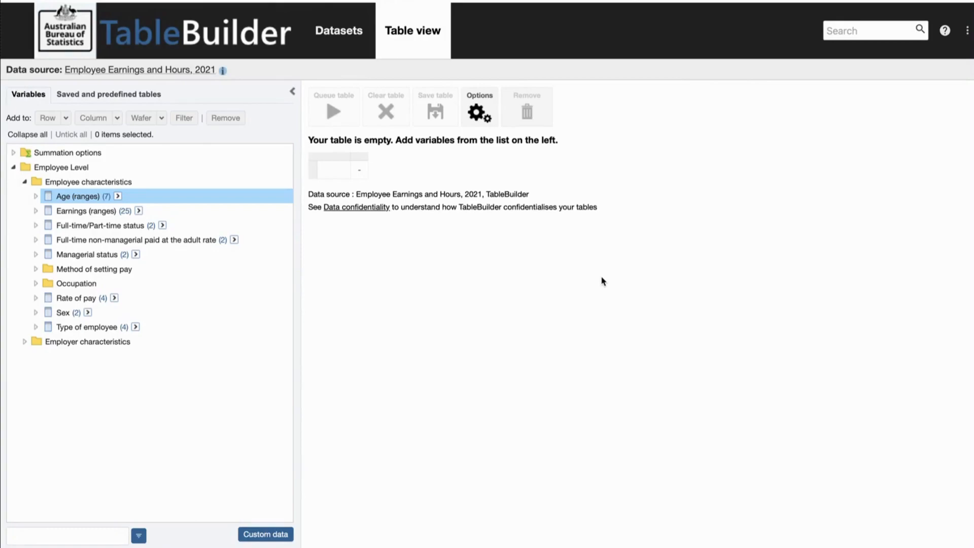
# In TableBuilder, add Males and Females to the empty table's columns and all ANZSCO 4 digit (Unit group) occupations to its rows
pyautogui.click(36, 314)
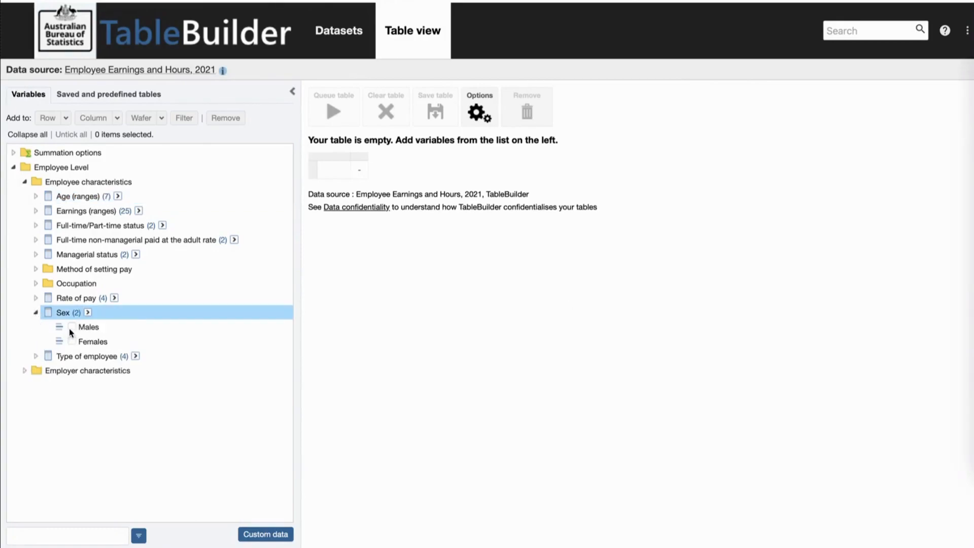
pyautogui.moveTo(70, 332); pyautogui.dragTo(299, 335)
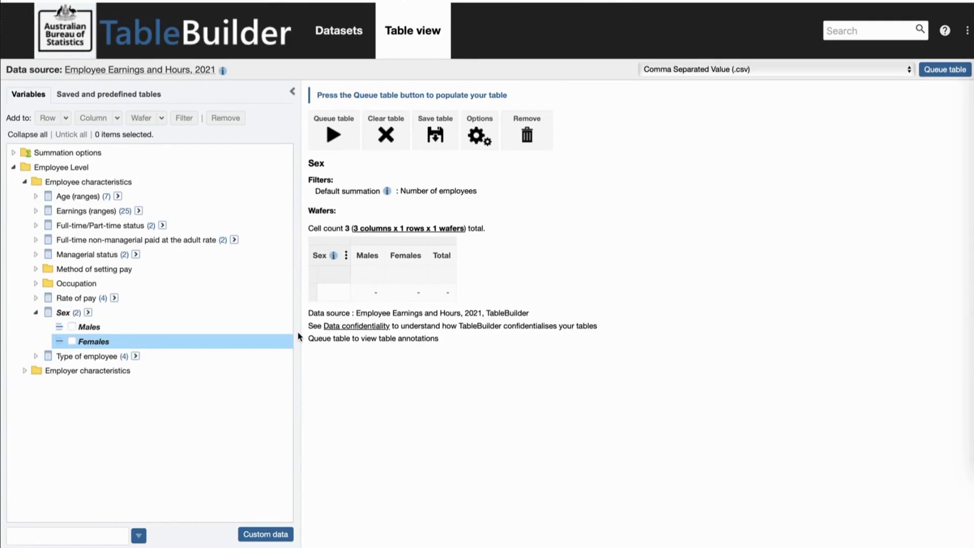
pyautogui.click(36, 313)
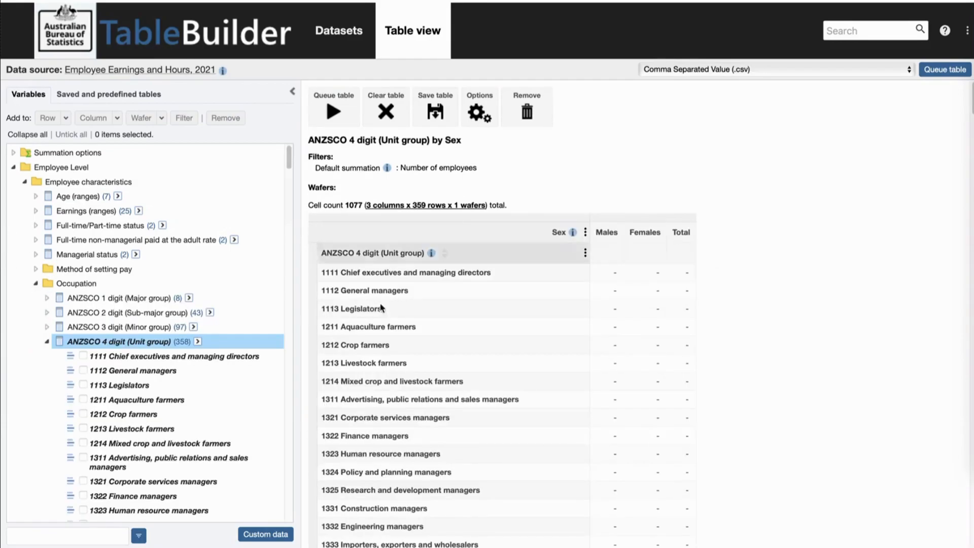
pyautogui.scroll(-20, 527, 364)
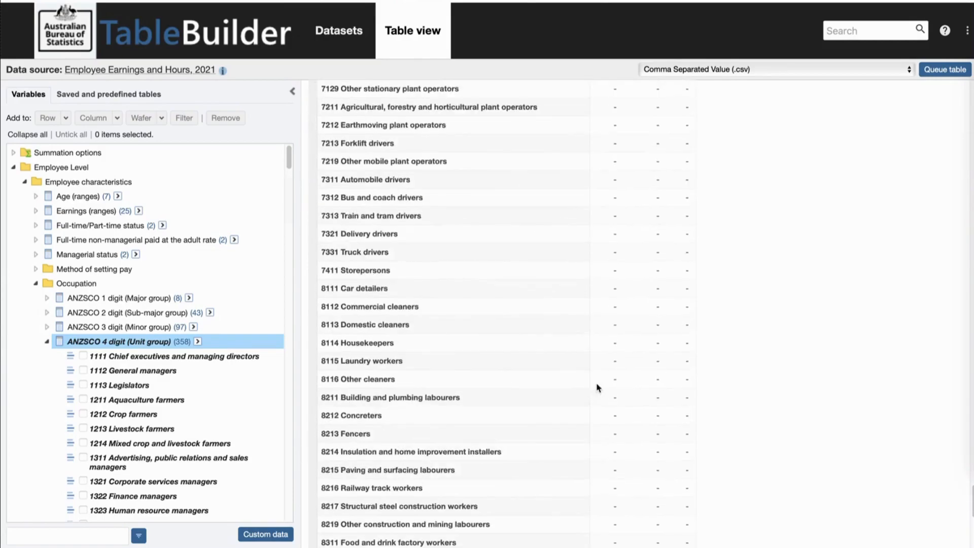
pyautogui.scroll(20, 601, 390)
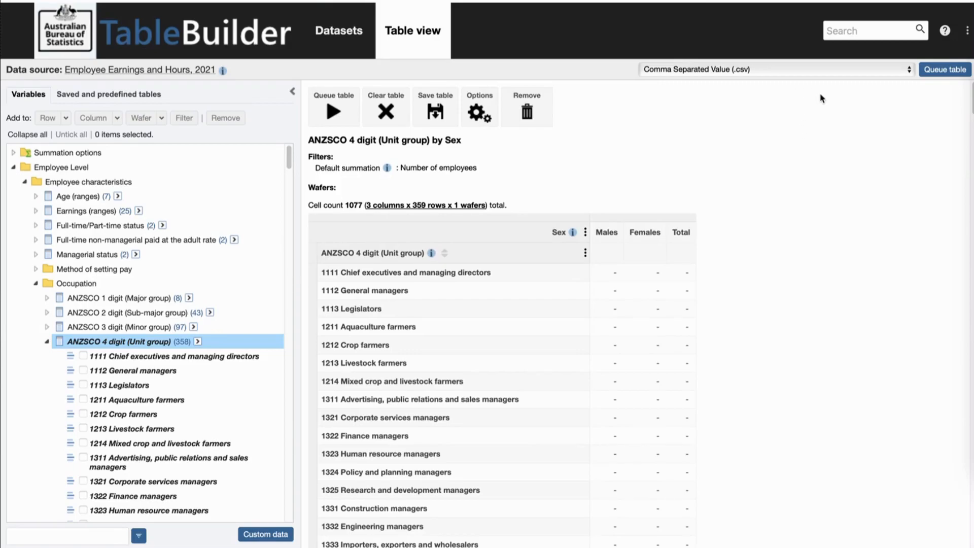
# Set the download format to Excel 2007 (.xlsx) and open the queueing dialog for the ANZSCO 4 digit by Sex table
pyautogui.click(784, 71)
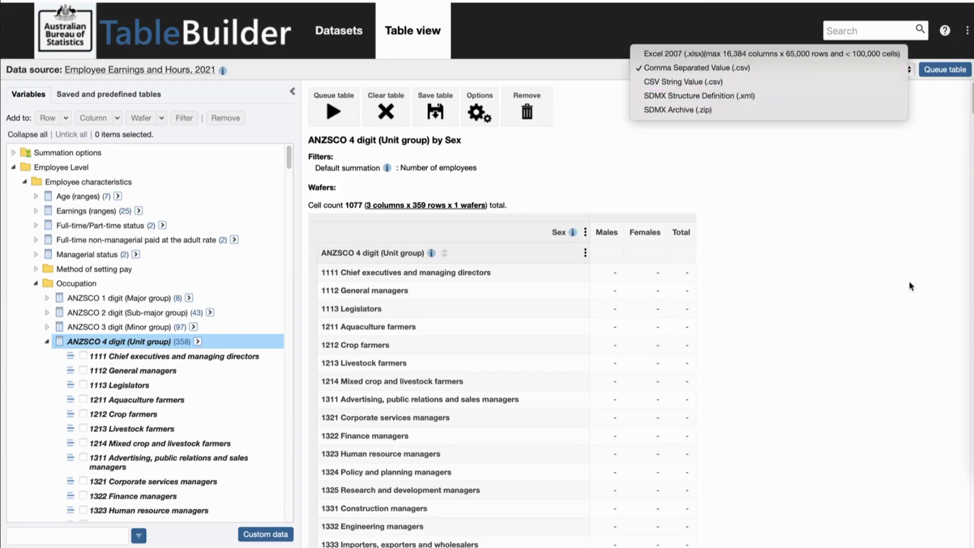
pyautogui.click(736, 54)
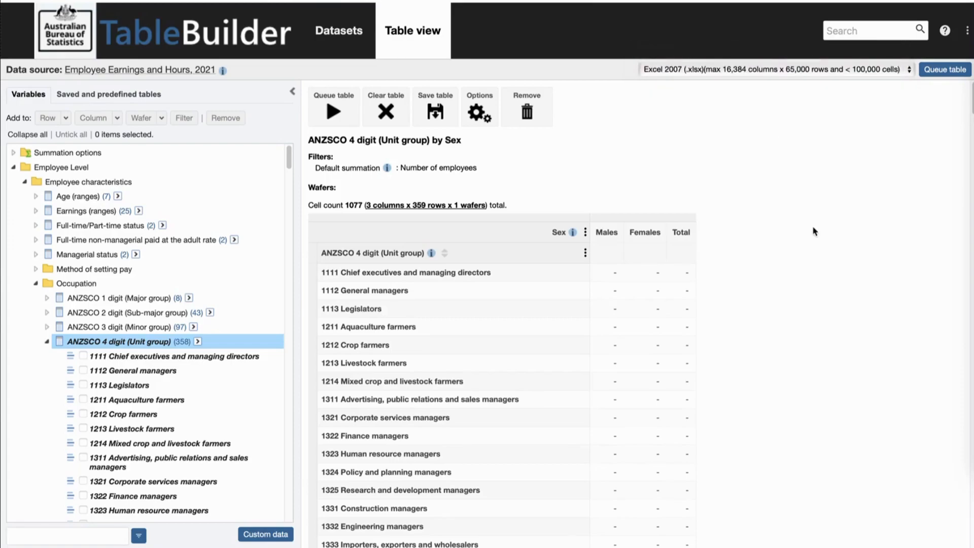
pyautogui.click(939, 71)
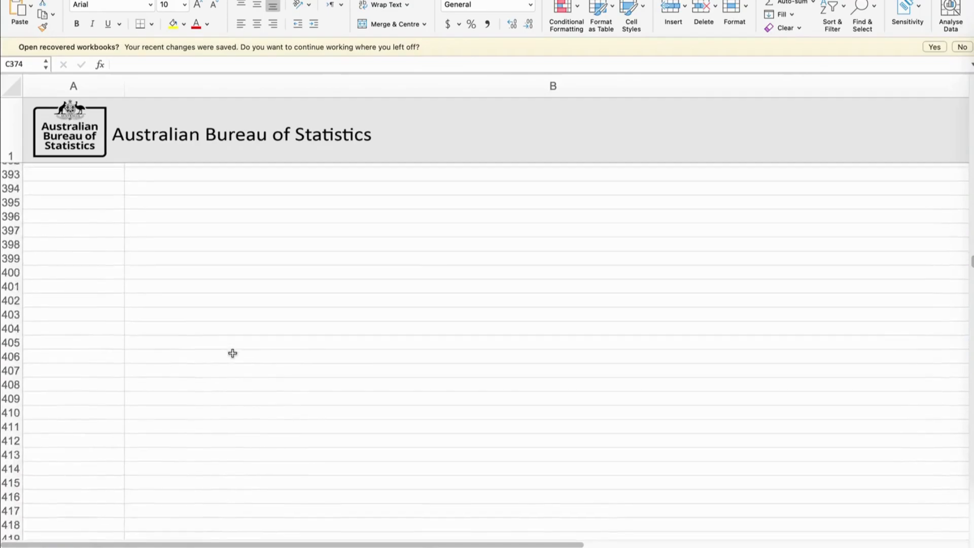
# Examine the unit group workbook in Excel, including its stacked chart of males and females and the Differences % column by occupation
pyautogui.scroll(10, 233, 352)
pyautogui.scroll(-4, 232, 352)
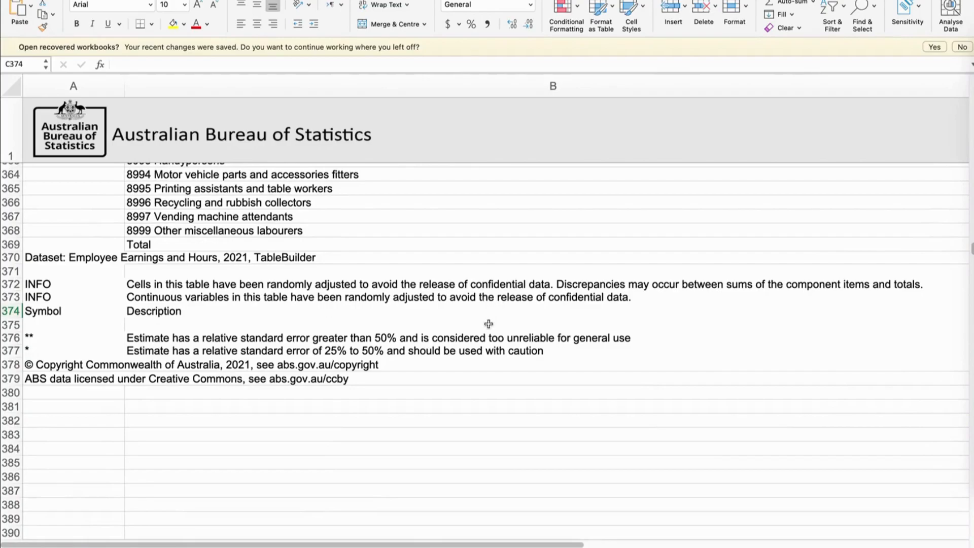
pyautogui.hscroll(10, 381, 346)
pyautogui.scroll(5, 379, 347)
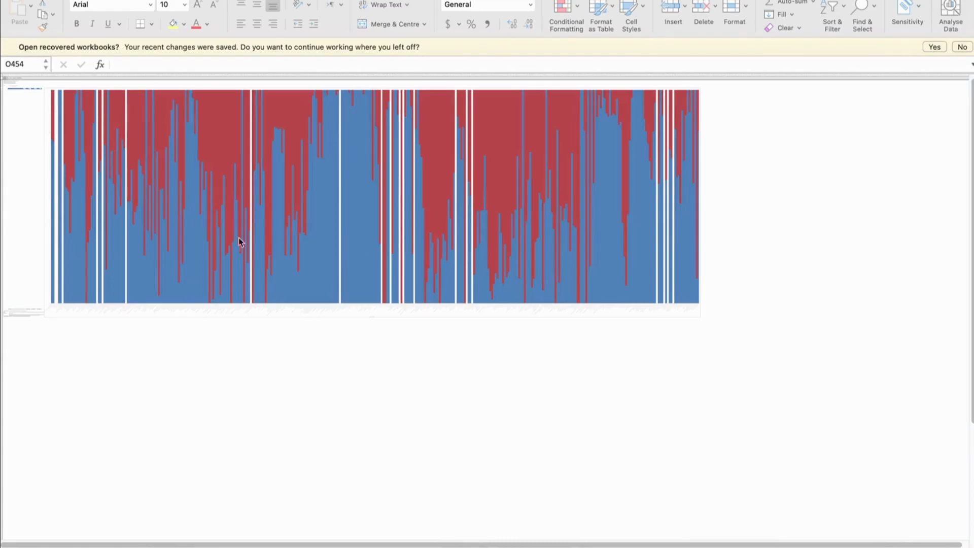
pyautogui.click(26, 159)
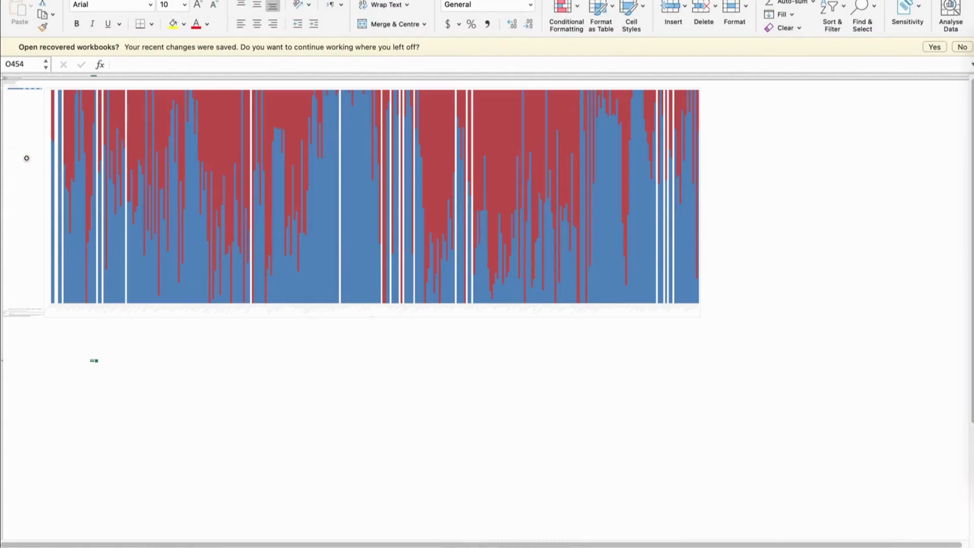
pyautogui.scroll(10, 50, 168)
pyautogui.scroll(-1, 373, 273)
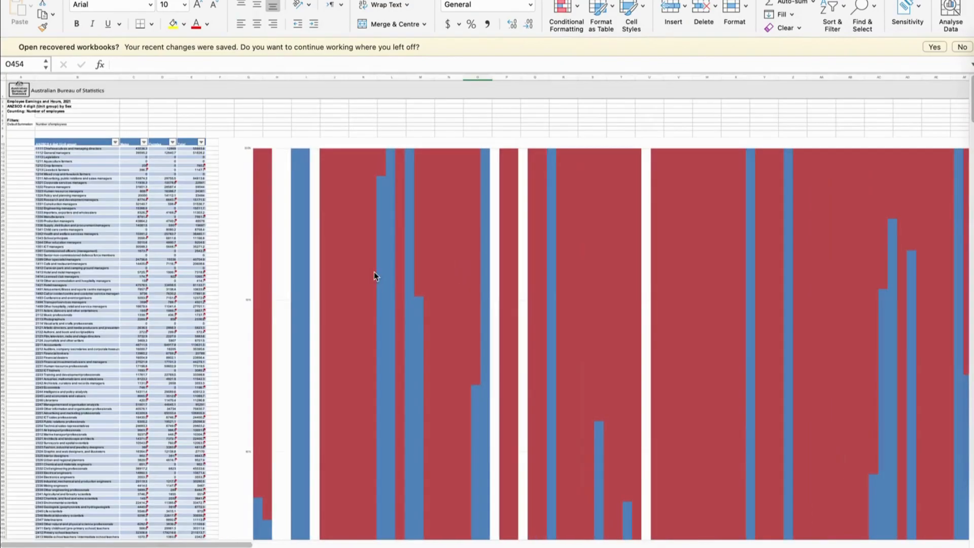
pyautogui.moveTo(874, 338)
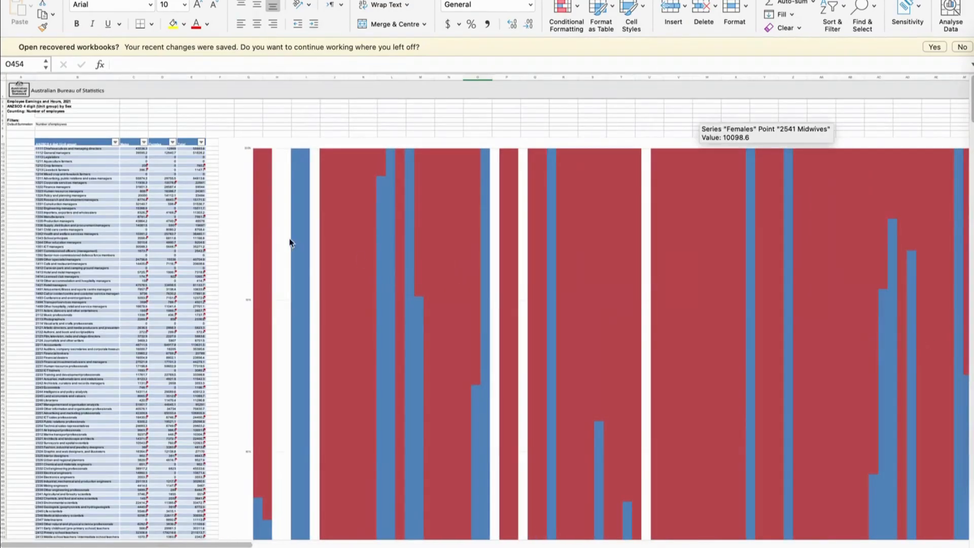
pyautogui.scroll(-5, 290, 243)
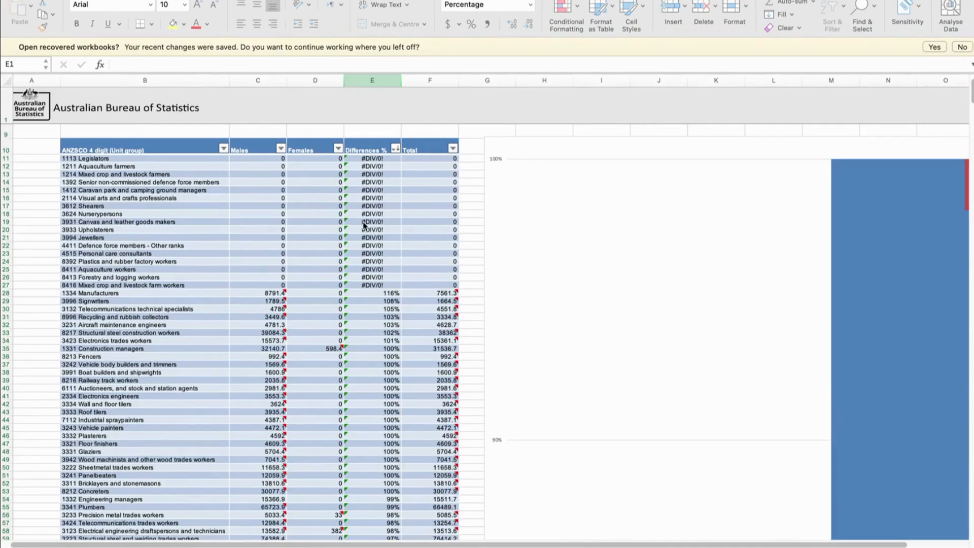
pyautogui.scroll(-3, 364, 225)
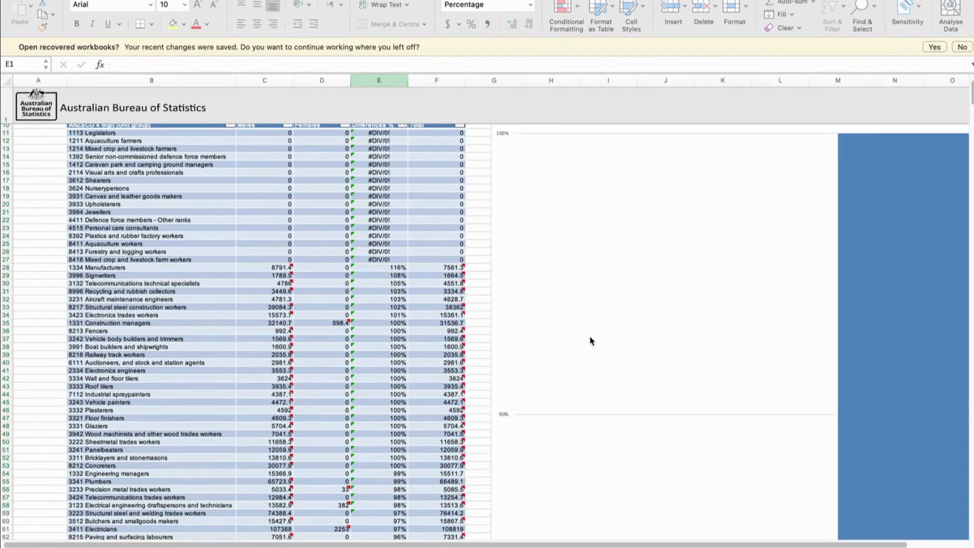
pyautogui.click(616, 322)
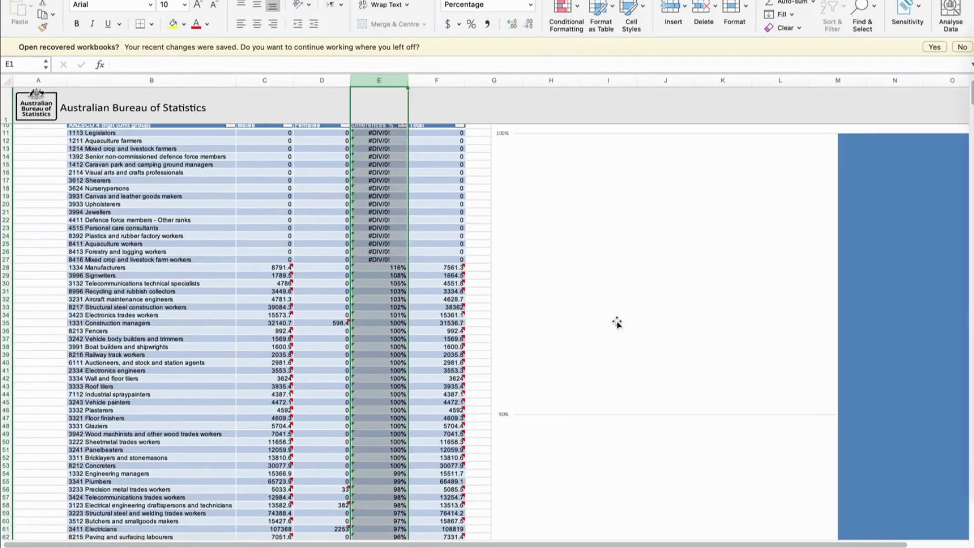
# Examine the stacked chart of males and females by unit group, checking individual occupations' values across the bars
pyautogui.scroll(-10, 617, 322)
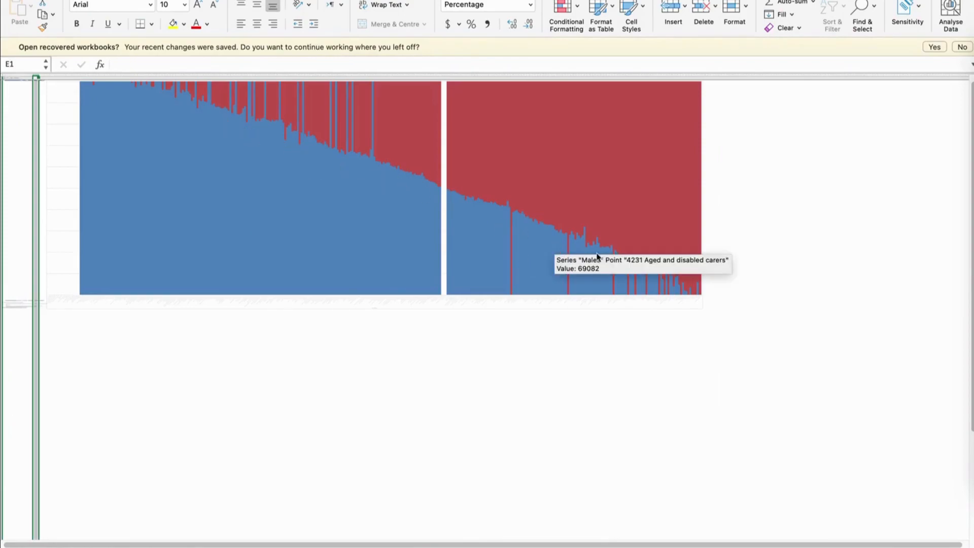
pyautogui.moveTo(679, 286)
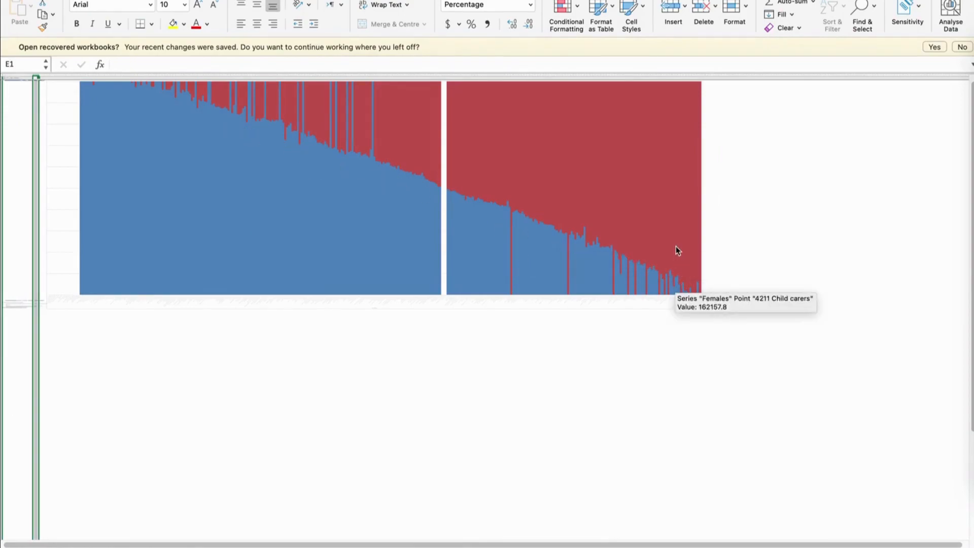
pyautogui.moveTo(676, 245)
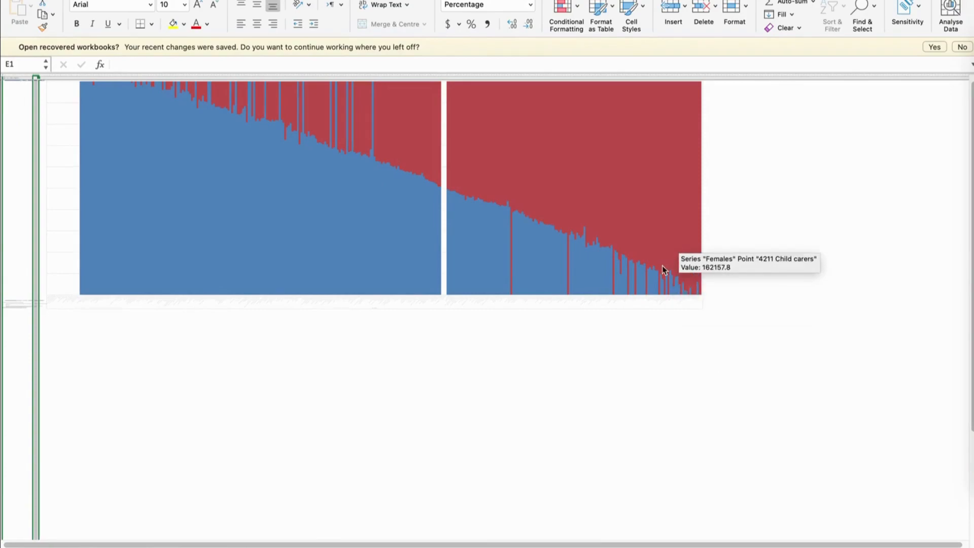
pyautogui.moveTo(638, 282)
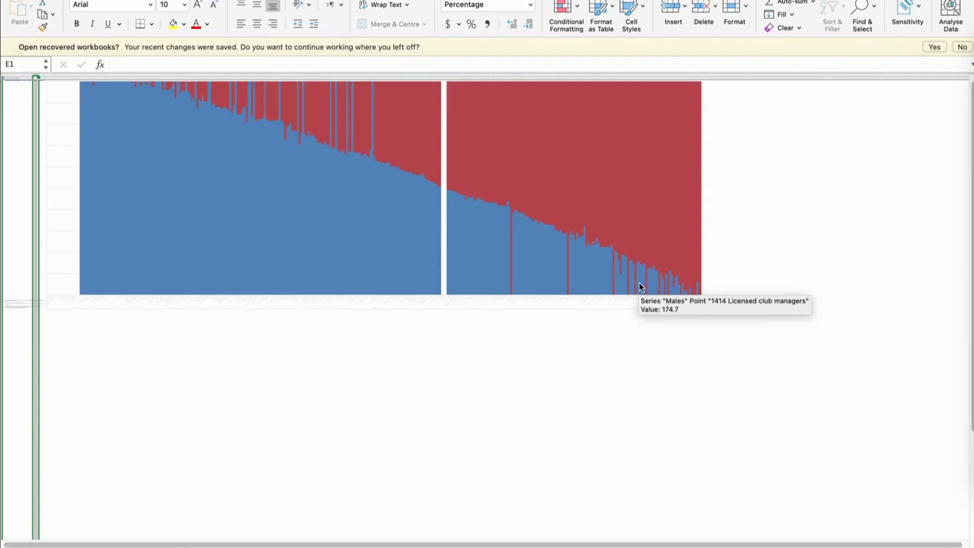
pyautogui.moveTo(678, 210)
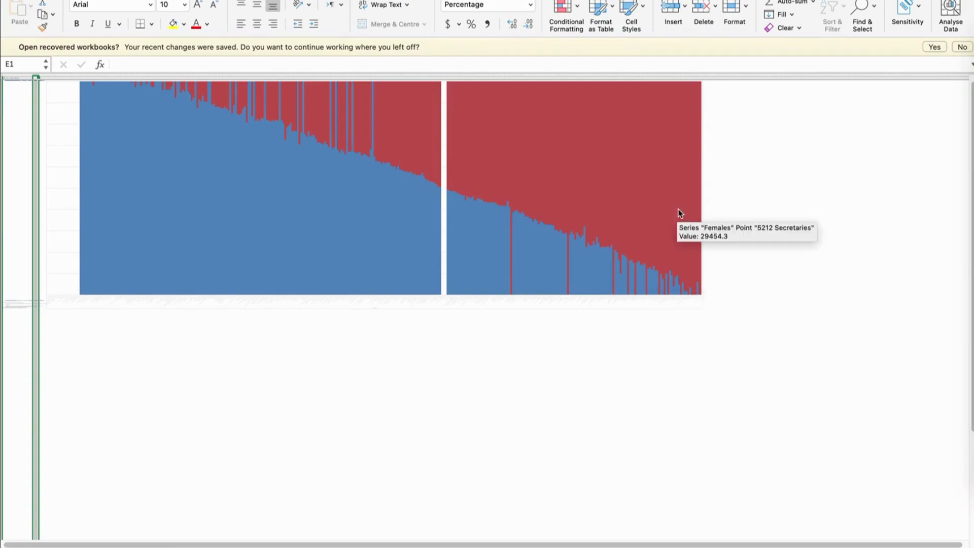
pyautogui.moveTo(239, 138)
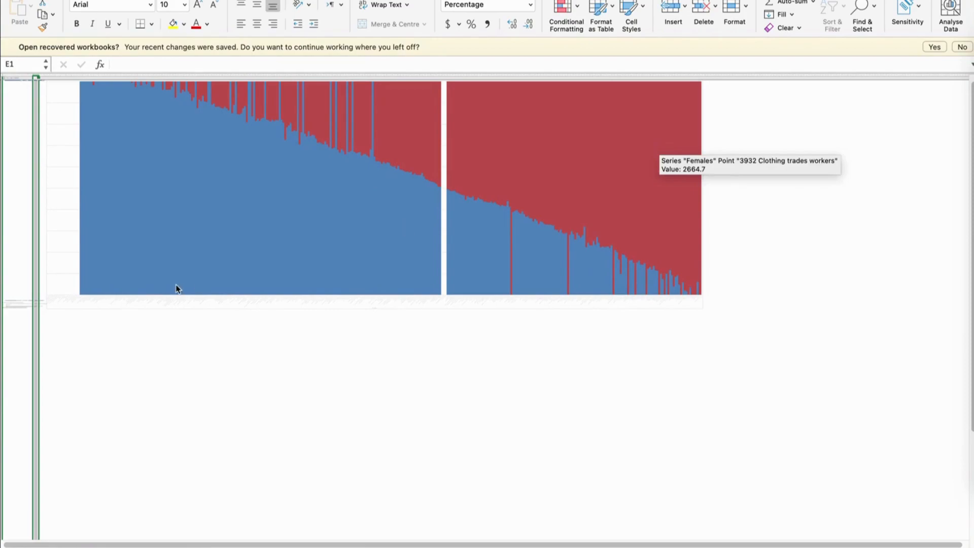
pyautogui.click(163, 246)
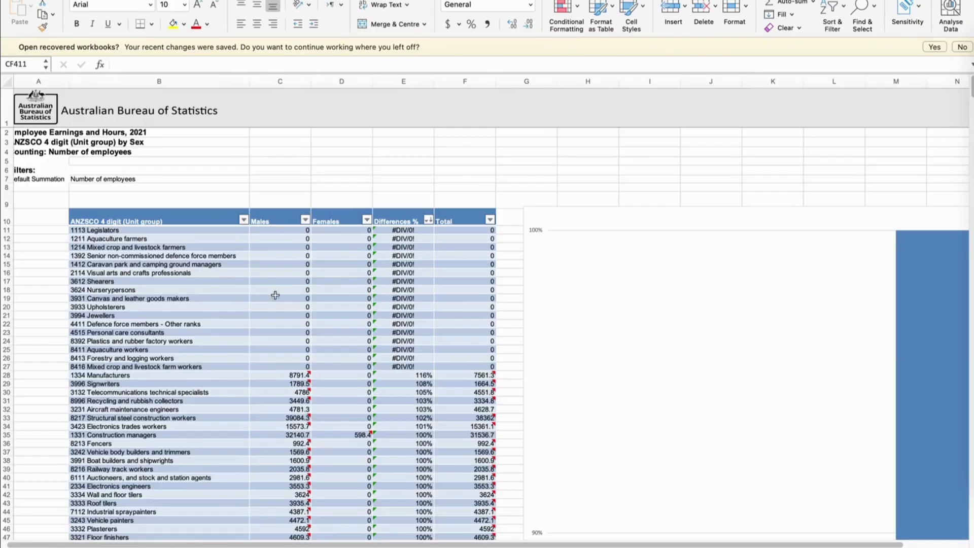
pyautogui.scroll(-5, 276, 295)
pyautogui.scroll(3, 279, 292)
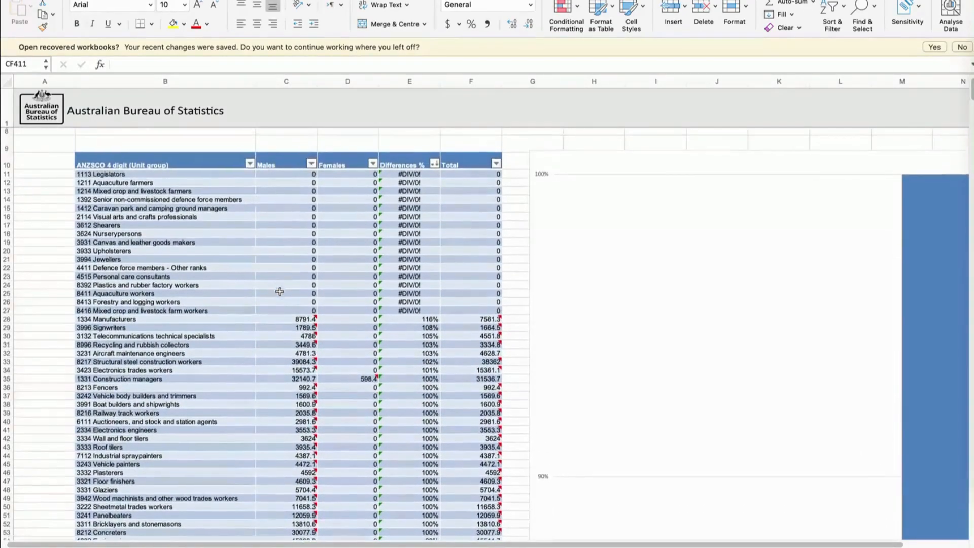
# Examine the male-dominated unit groups in the upper part of the table, including the 2532 Anaesthetists row
pyautogui.scroll(2, 279, 291)
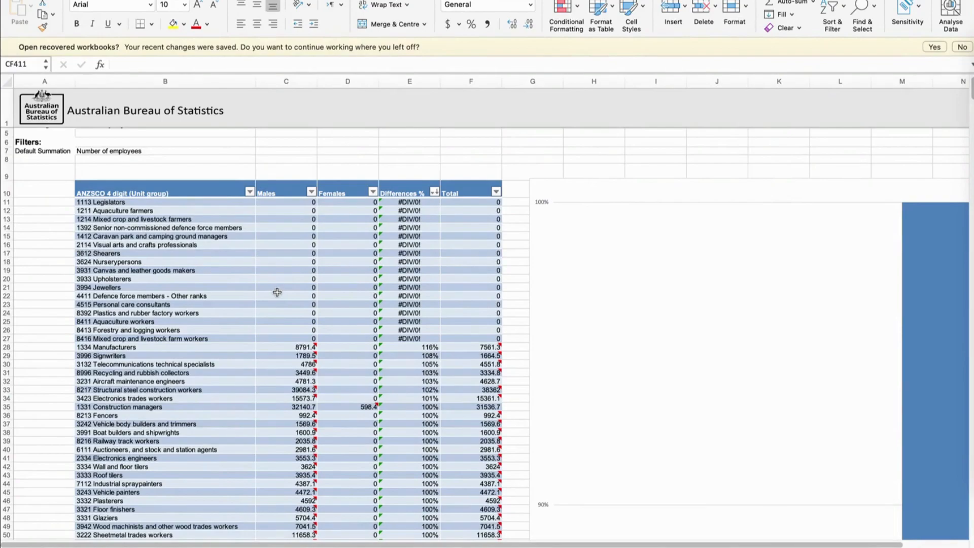
pyautogui.scroll(-3, 280, 354)
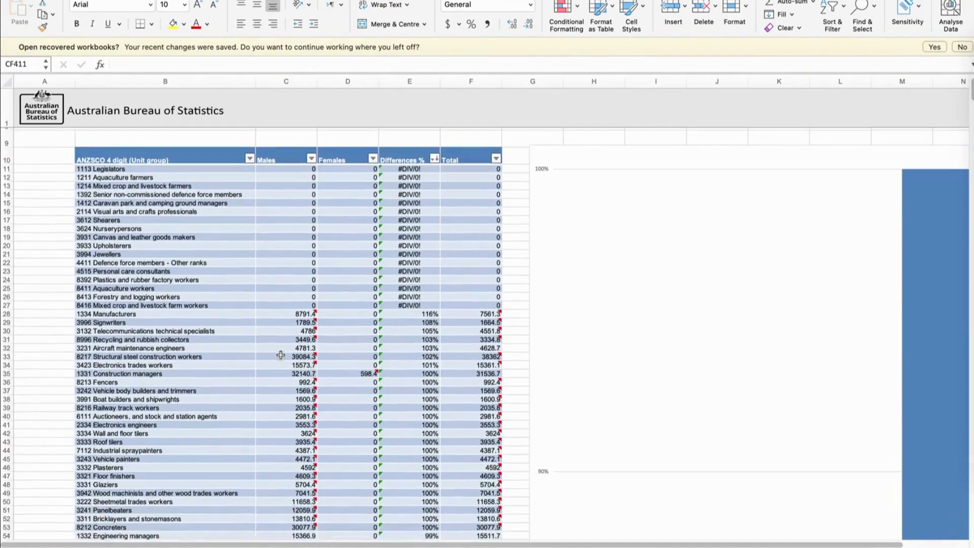
pyautogui.scroll(-2, 281, 355)
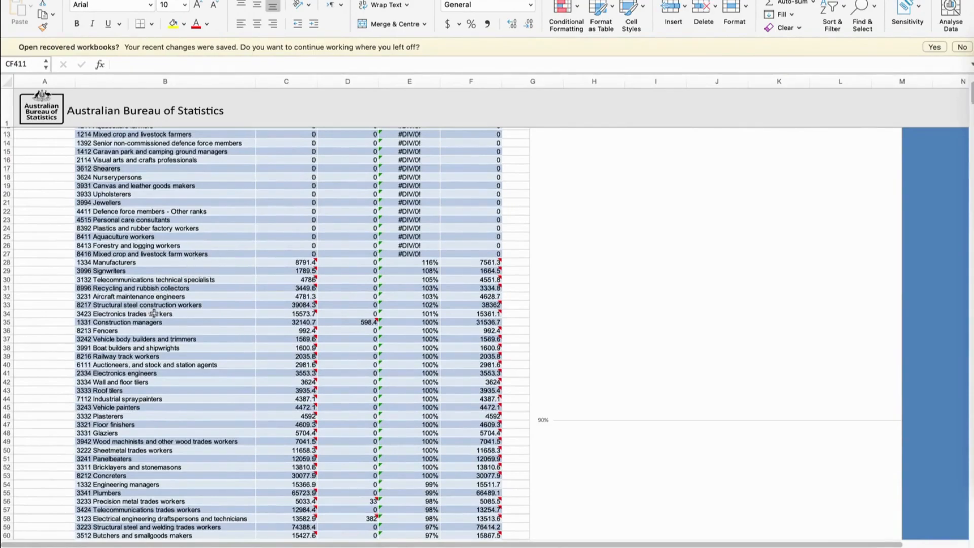
pyautogui.scroll(-2, 152, 330)
pyautogui.scroll(-7, 162, 376)
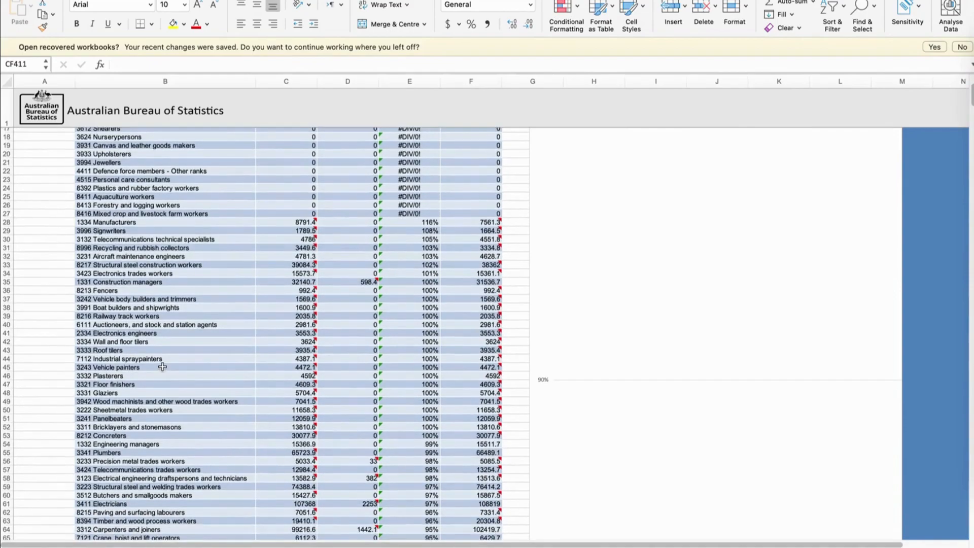
pyautogui.scroll(-5, 162, 366)
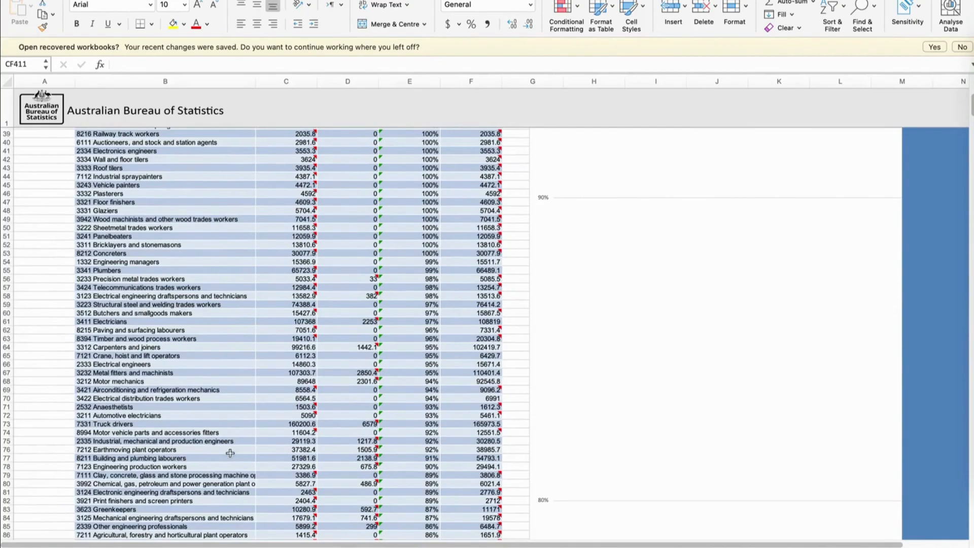
pyautogui.click(170, 407)
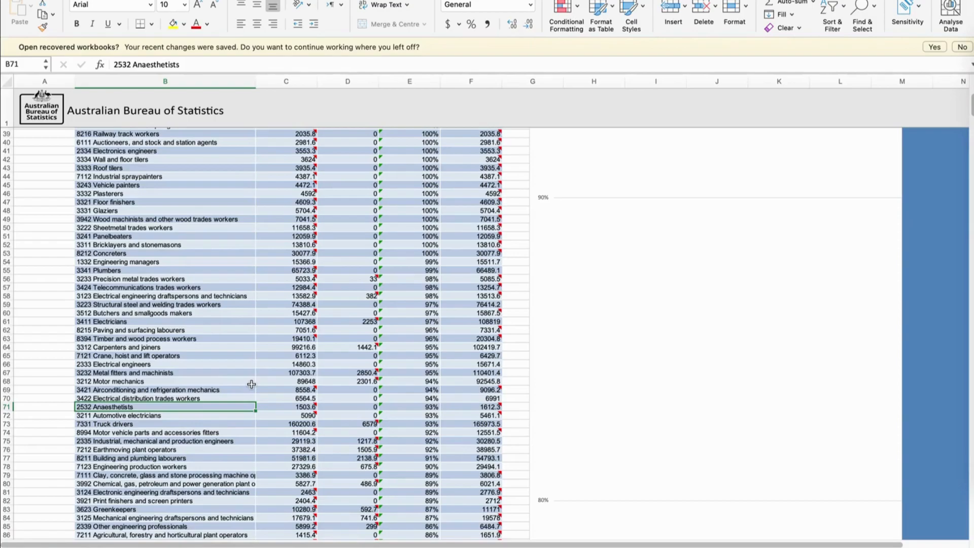
pyautogui.scroll(-5, 251, 384)
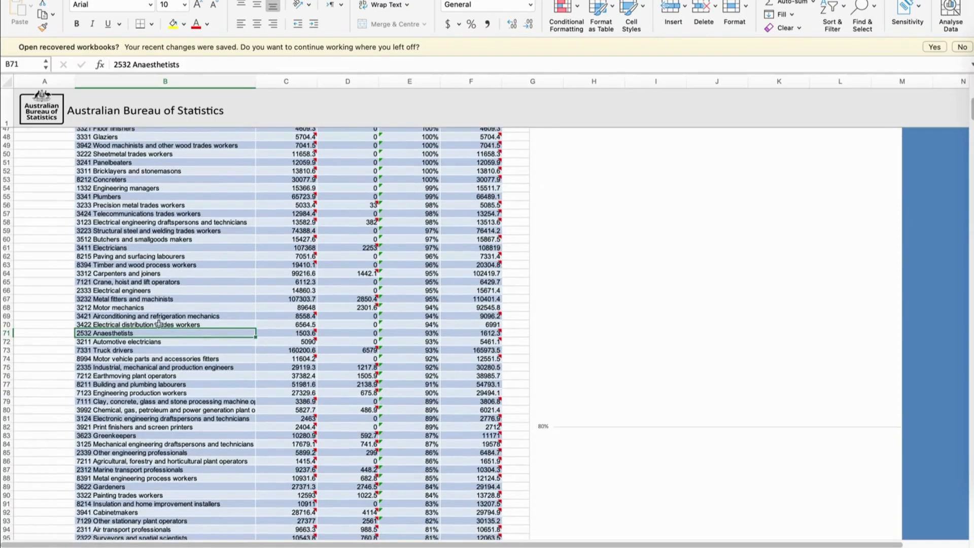
pyautogui.scroll(-10, 293, 386)
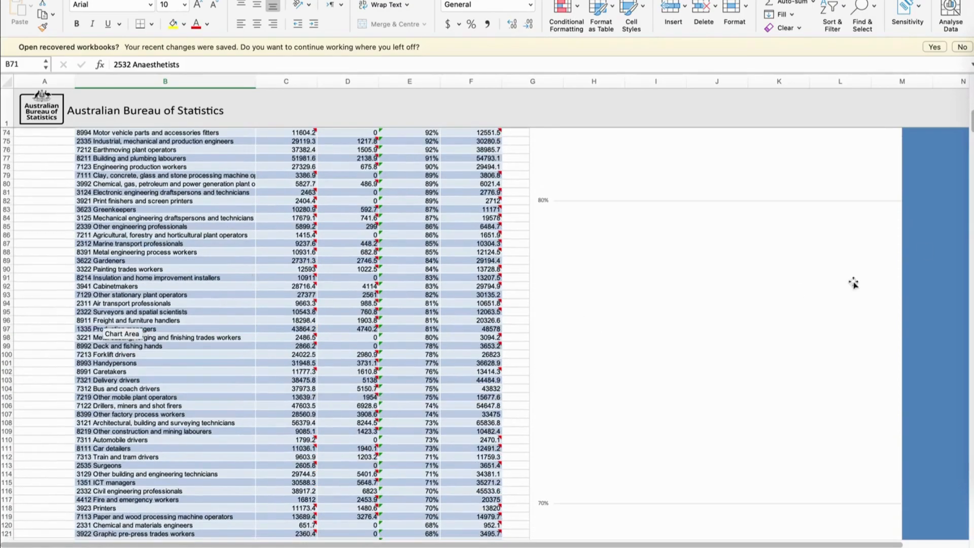
# Examine the female-dominated unit groups at the end of the table, comparing Males, Females and Differences %
pyautogui.scroll(-20, 961, 153)
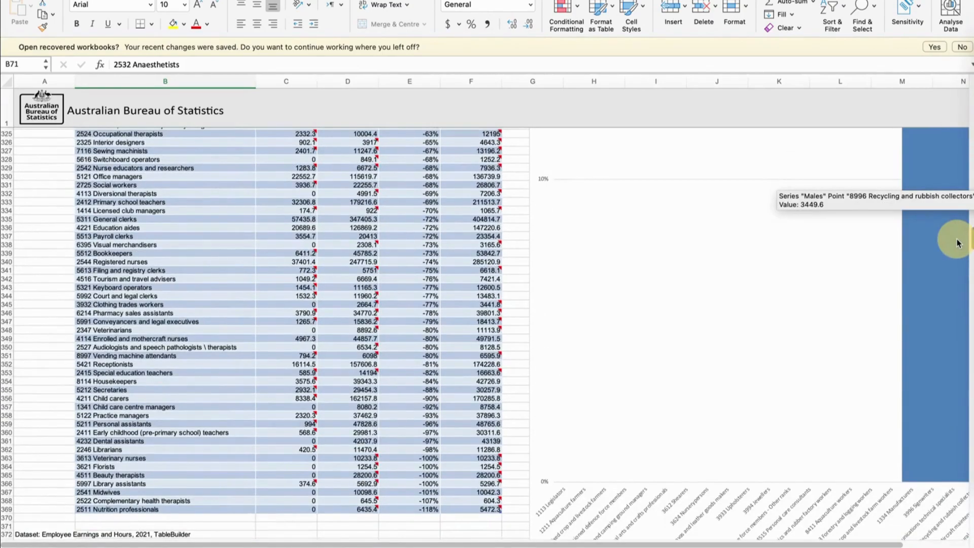
pyautogui.scroll(1, 958, 242)
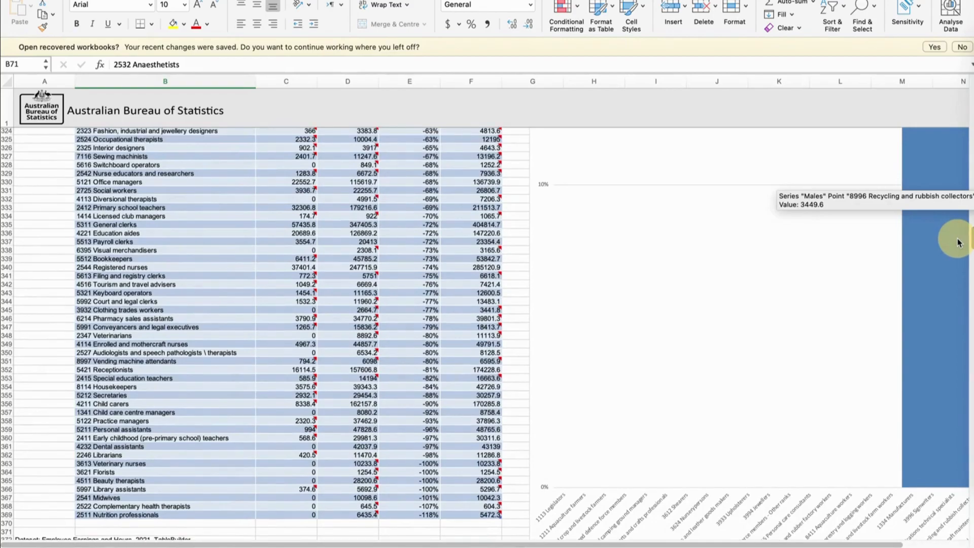
pyautogui.scroll(1, 959, 243)
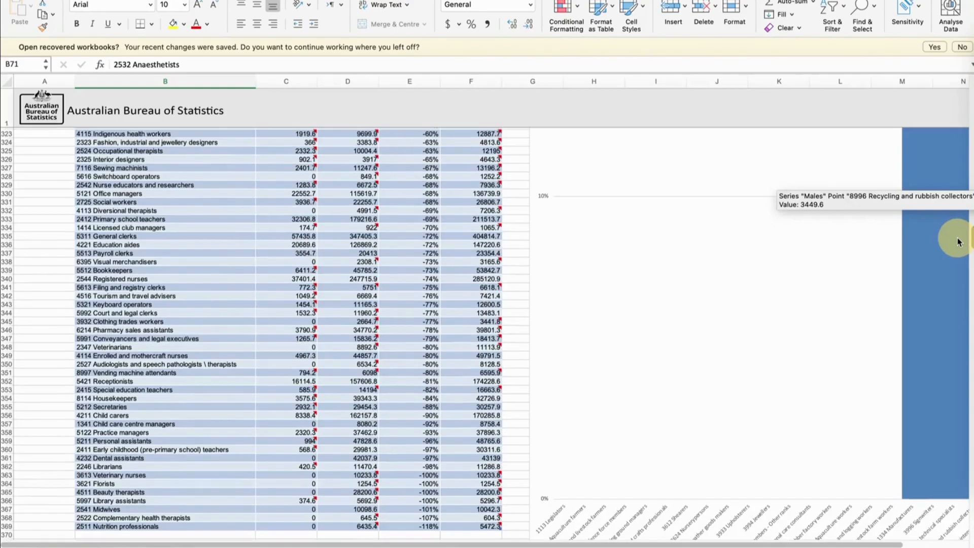
pyautogui.scroll(7, 959, 243)
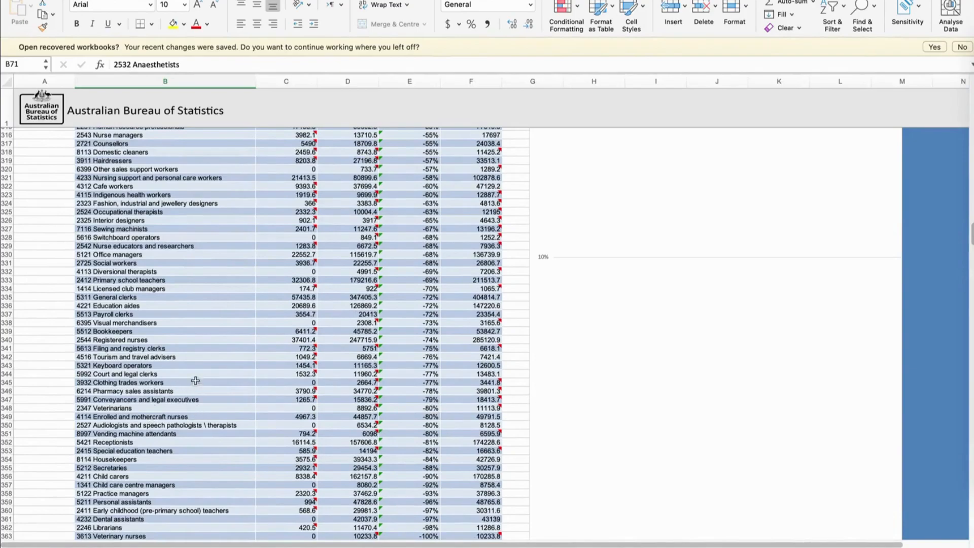
pyautogui.moveTo(311, 365)
pyautogui.scroll(-1, 219, 323)
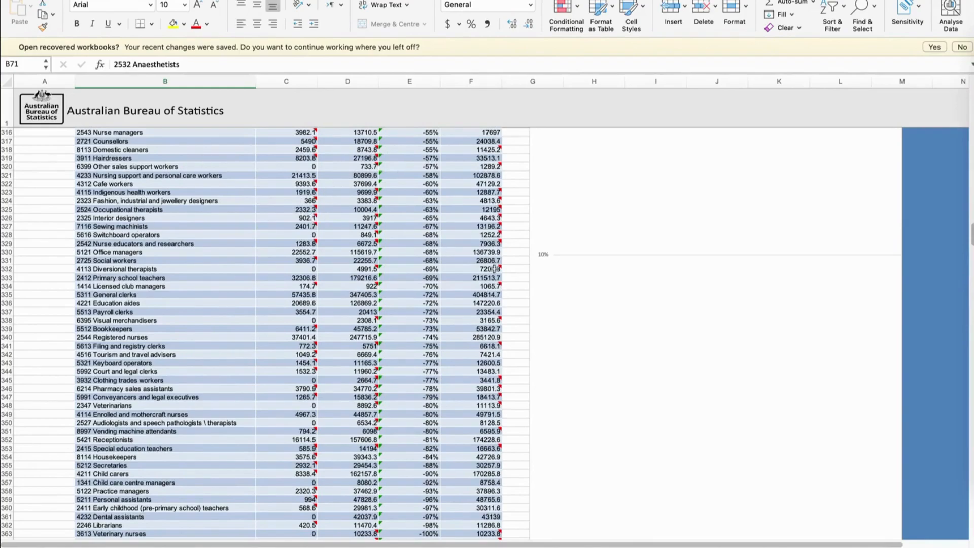
# Examine the middle rows of the table, where the Differences % between males and females is near zero
pyautogui.moveTo(969, 234); pyautogui.dragTo(967, 199)
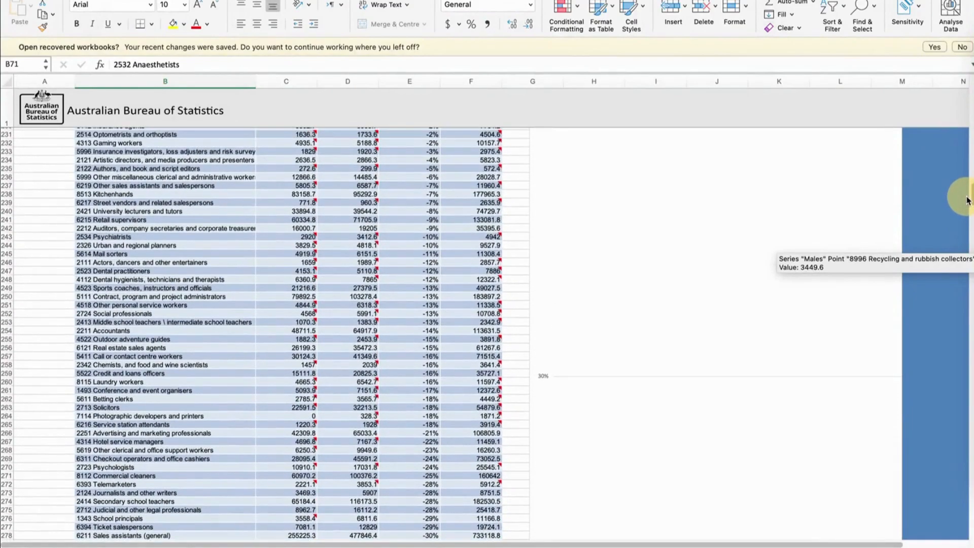
pyautogui.moveTo(968, 200); pyautogui.dragTo(970, 172)
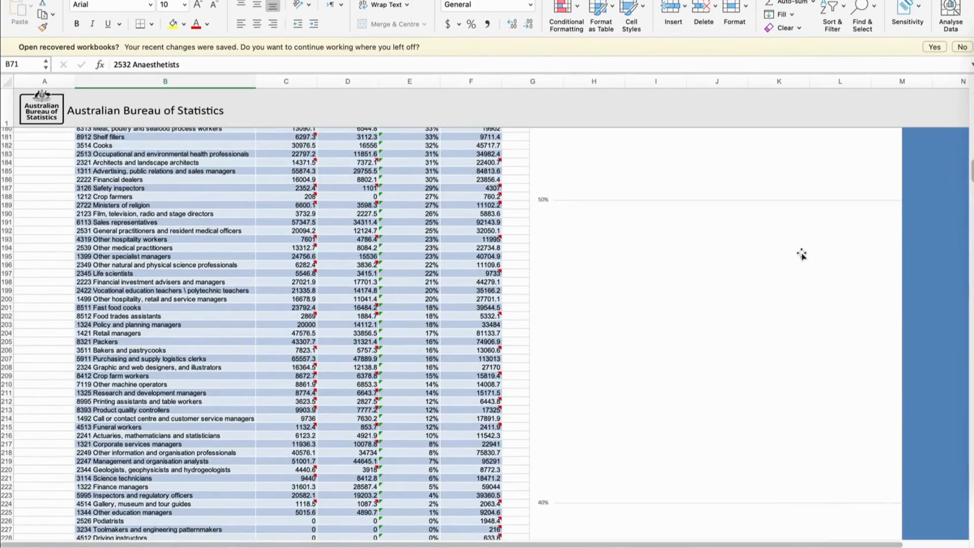
pyautogui.moveTo(969, 173); pyautogui.dragTo(970, 178)
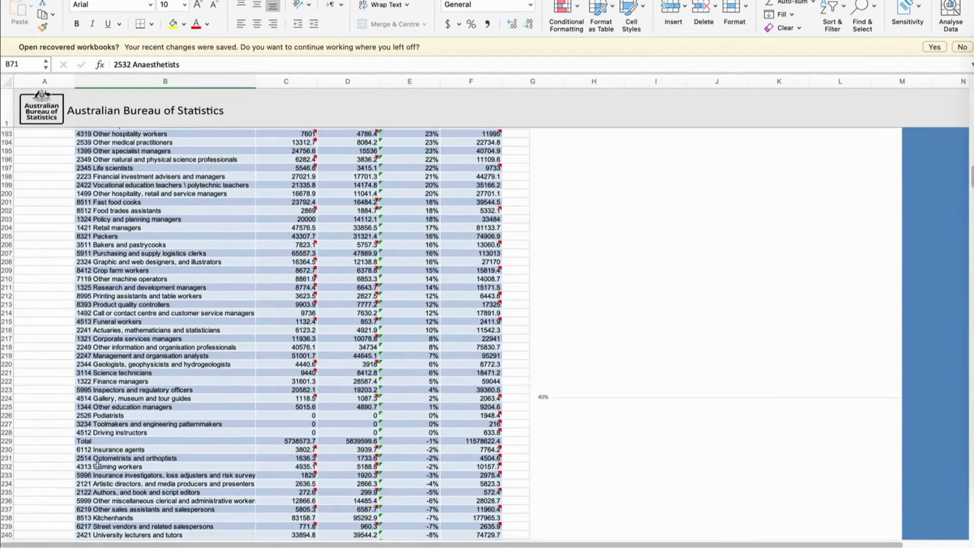
pyautogui.scroll(-3, 271, 403)
pyautogui.scroll(-3, 272, 403)
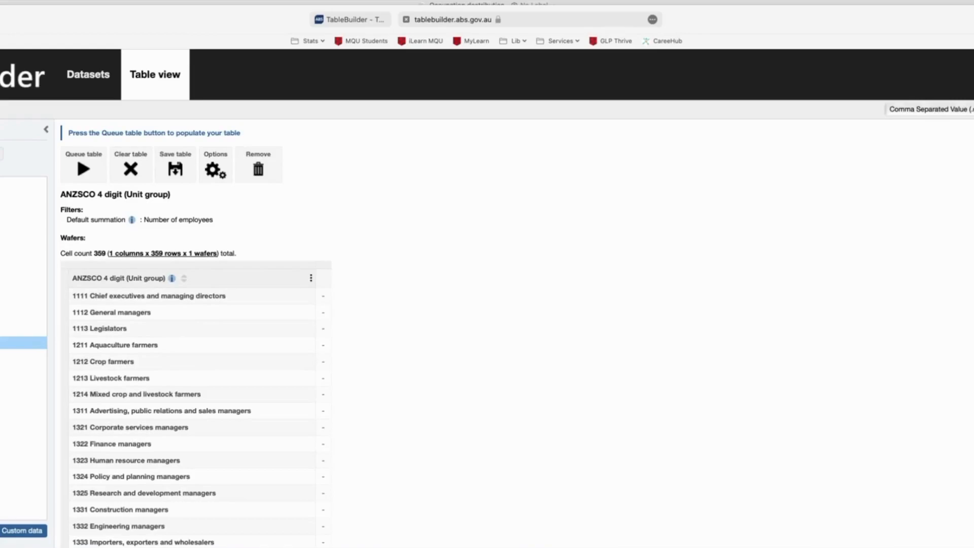
# In TableBuilder, add Sex and Age (ranges) to the ANZSCO 4 digit table, with Age (ranges) as columns and Sex as the wafer
pyautogui.click(23, 368)
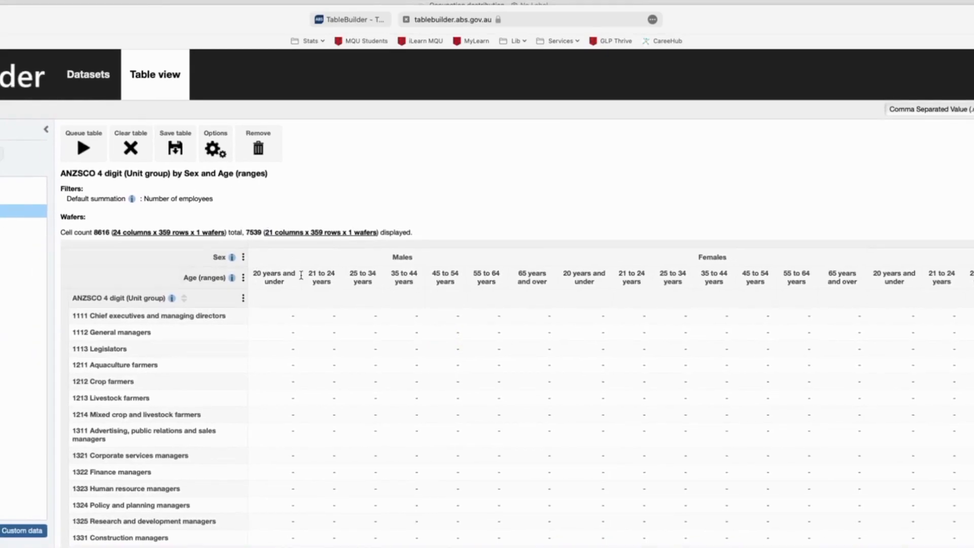
pyautogui.moveTo(163, 261); pyautogui.dragTo(259, 149)
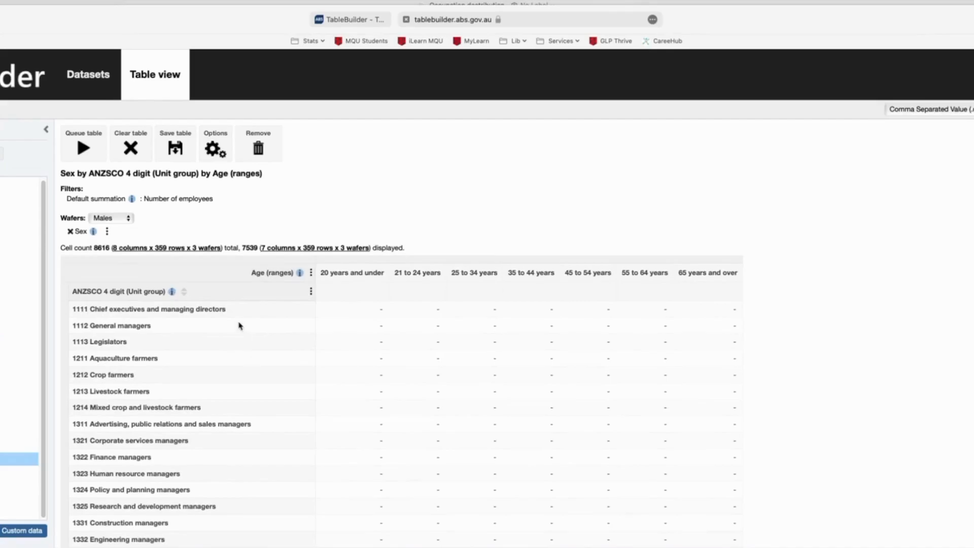
# Review the layout of the Sex by ANZSCO 4 digit (Unit group) by Age (ranges) table with the Males wafer displayed
pyautogui.scroll(-3, 191, 367)
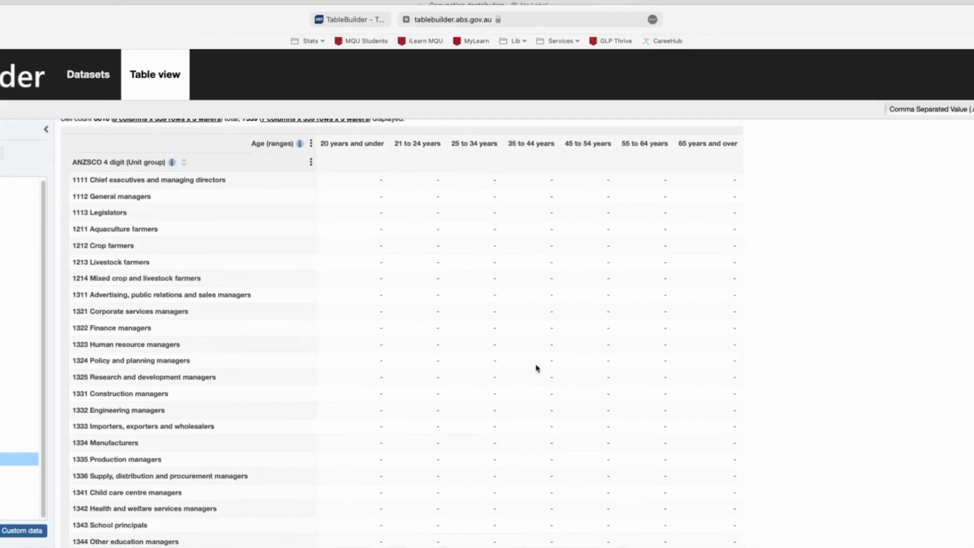
pyautogui.scroll(3, 522, 369)
pyautogui.scroll(-3, 466, 213)
pyautogui.scroll(3, 555, 333)
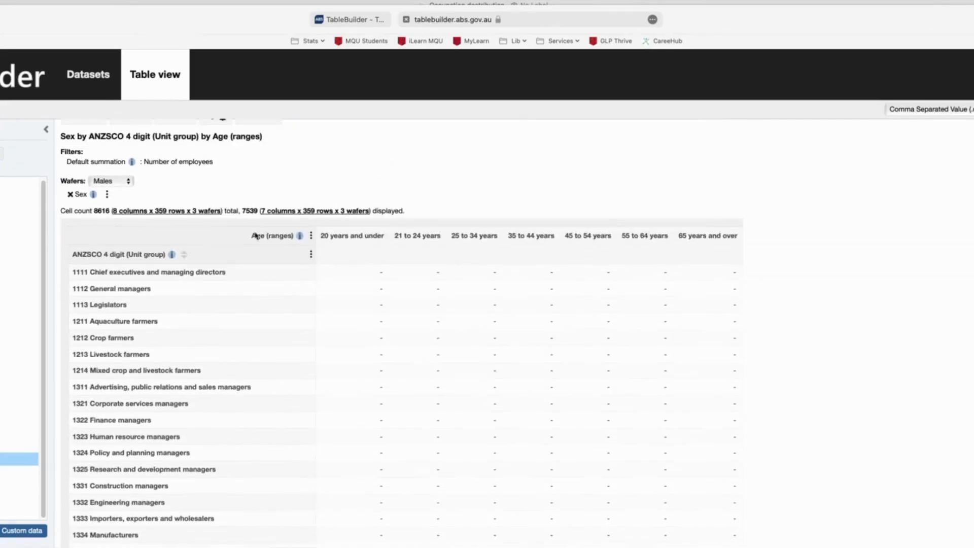
pyautogui.scroll(-3, 285, 333)
pyautogui.scroll(4, 431, 339)
pyautogui.scroll(-5, 259, 521)
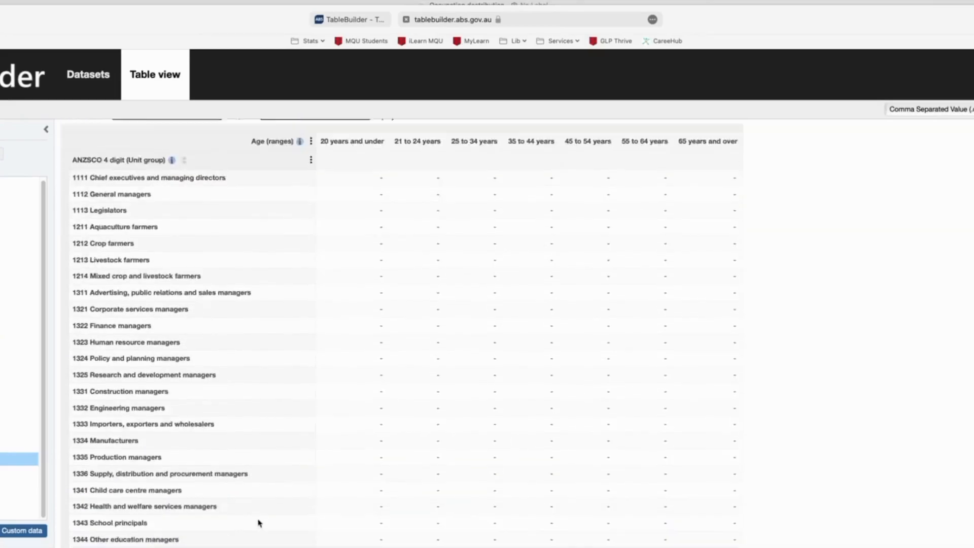
pyautogui.scroll(5, 491, 411)
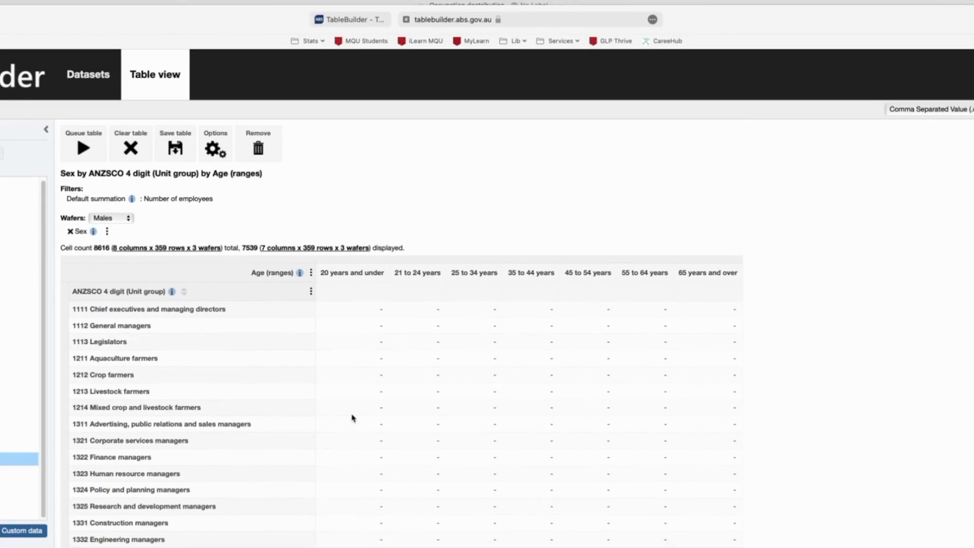
pyautogui.scroll(-3, 353, 417)
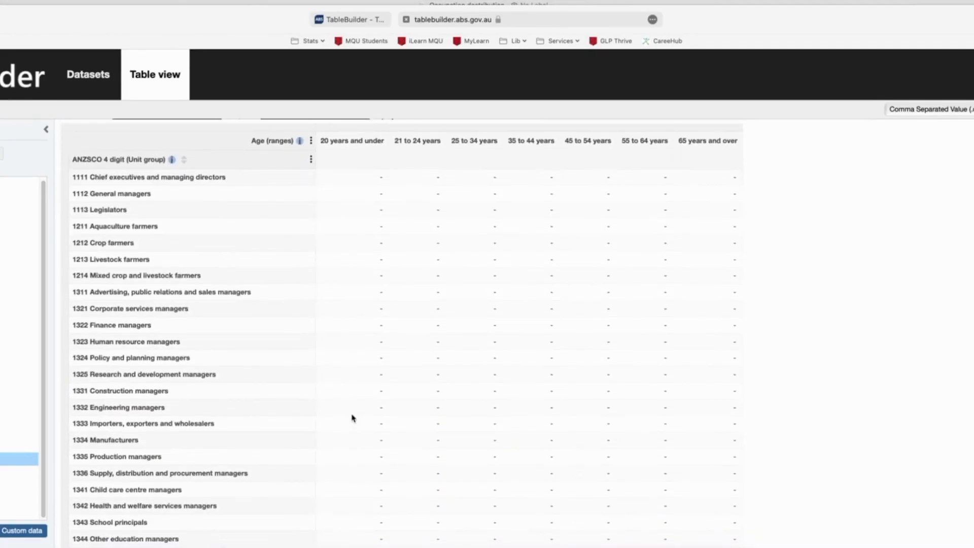
pyautogui.scroll(3, 353, 417)
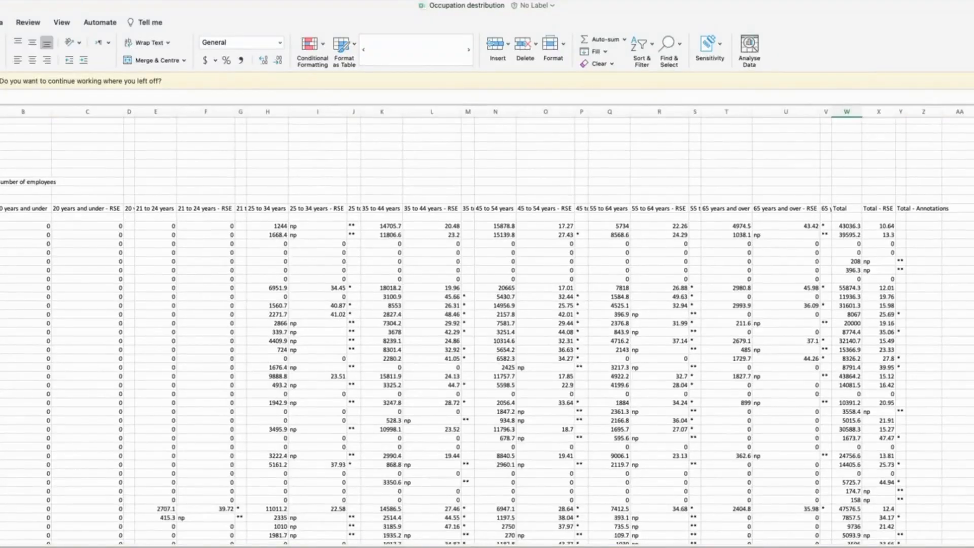
# In Excel, examine the occupation by age range tables with their RSE columns, down to the notes on data reliability
pyautogui.scroll(-15, 67, 368)
pyautogui.scroll(-5, 67, 369)
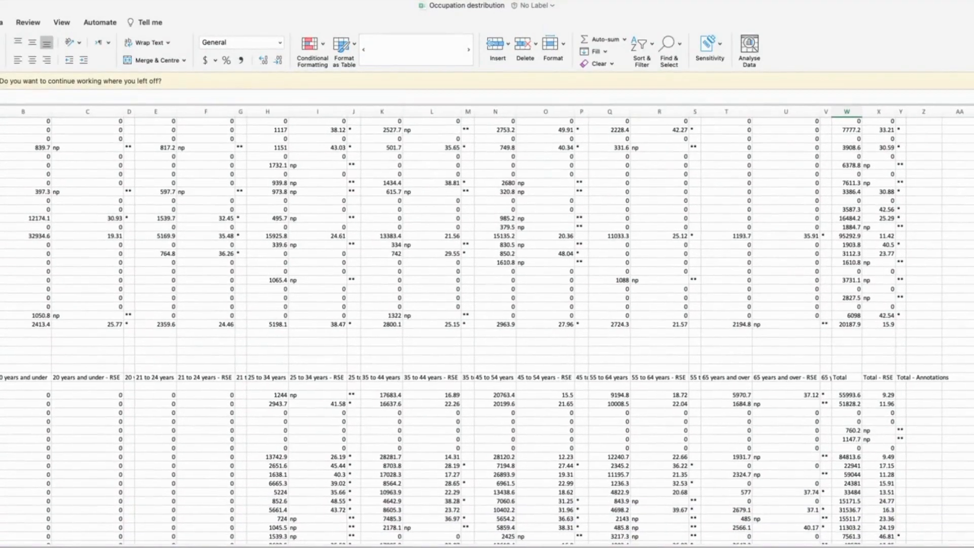
pyautogui.scroll(-15, 21, 360)
pyautogui.hscroll(2, 21, 360)
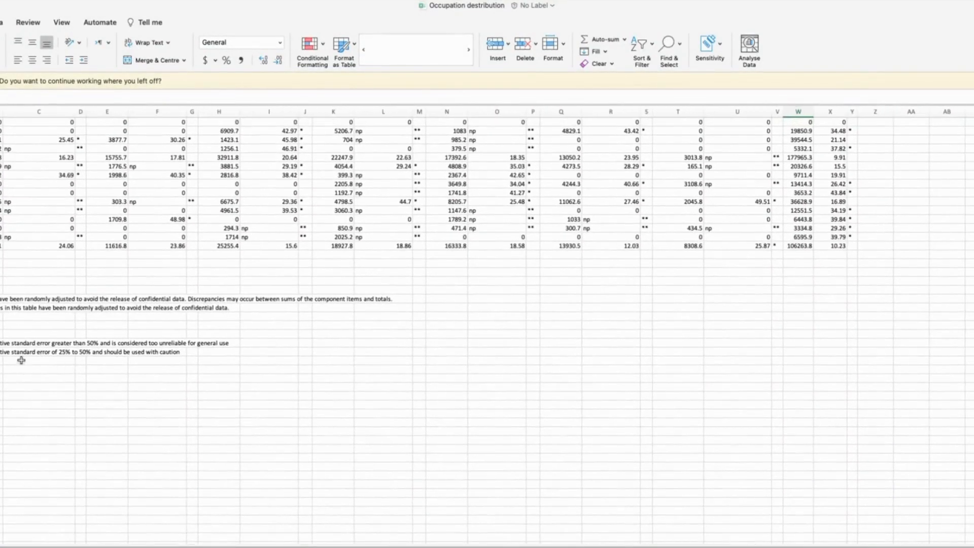
# Switch to the sheet with the occupation charts and examine the scatter chart of differences between male and female employees
pyautogui.scroll(10, 152, 350)
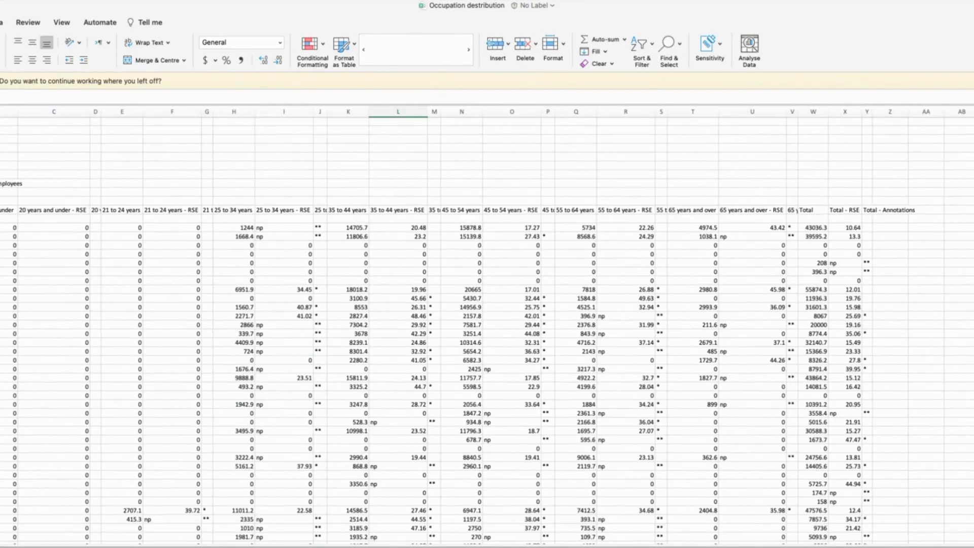
pyautogui.hotkey('ctrl', 'pagedown')
pyautogui.scroll(2, 152, 324)
pyautogui.scroll(5, 487, 325)
pyautogui.hscroll(-5, 486, 324)
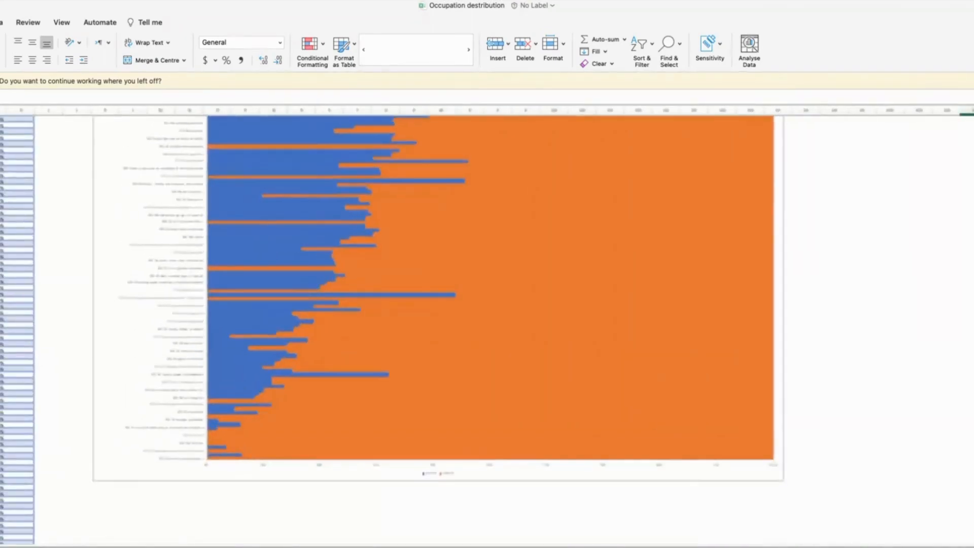
pyautogui.scroll(20, 487, 324)
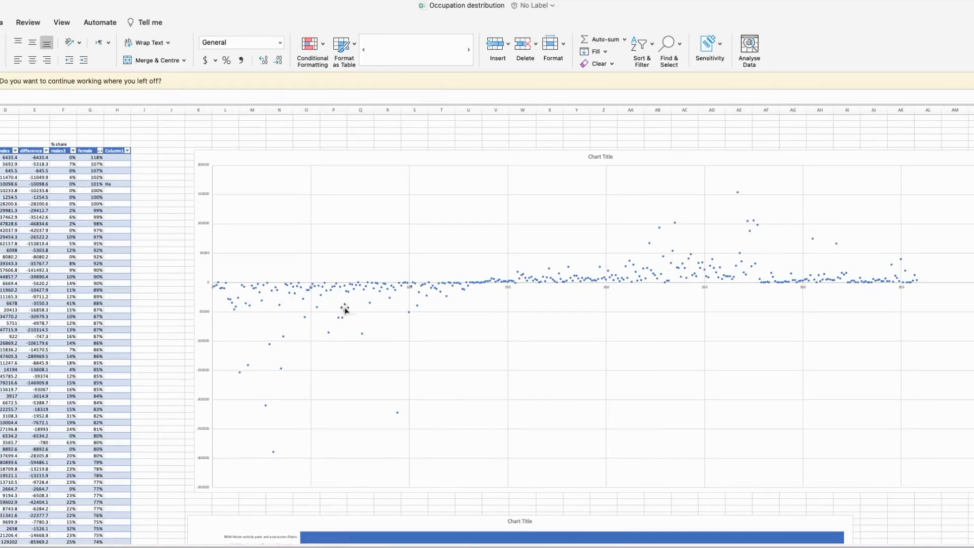
pyautogui.scroll(-2, 793, 306)
pyautogui.hscroll(3, 793, 306)
pyautogui.scroll(1, 715, 333)
pyautogui.hscroll(1, 715, 333)
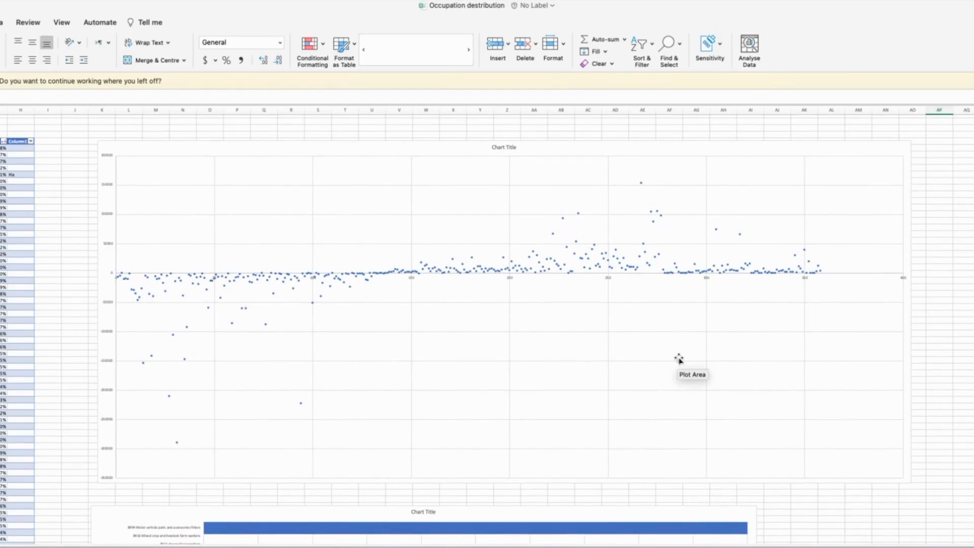
# Examine the stacked bar chart of male and female percentage shares by occupation, from its first categories down to the last
pyautogui.scroll(-5, 679, 359)
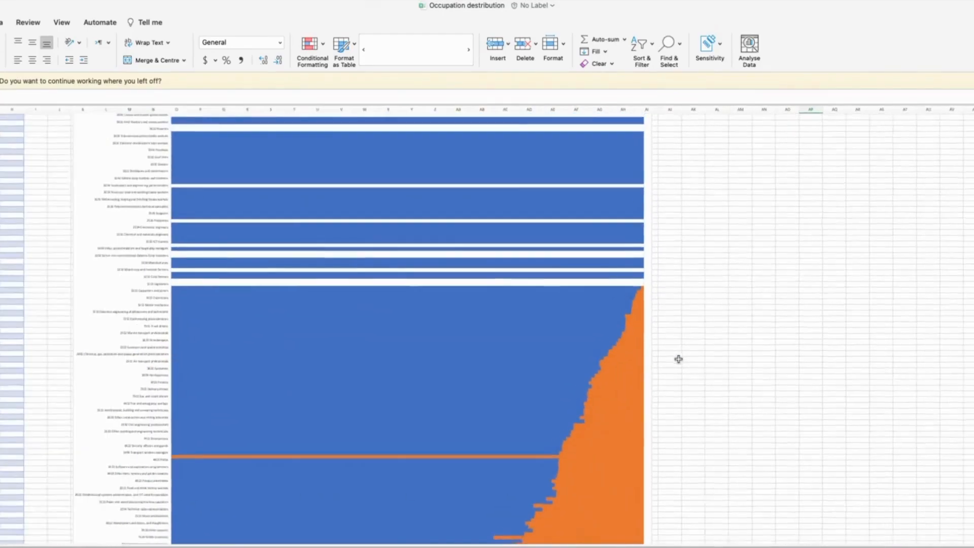
pyautogui.scroll(4, 492, 264)
pyautogui.scroll(-2, 458, 289)
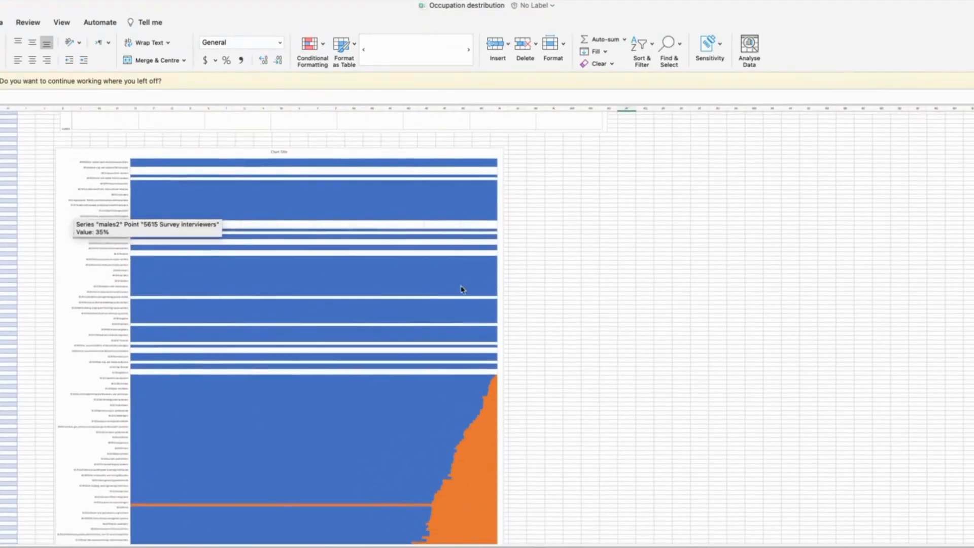
pyautogui.scroll(-10, 31, 265)
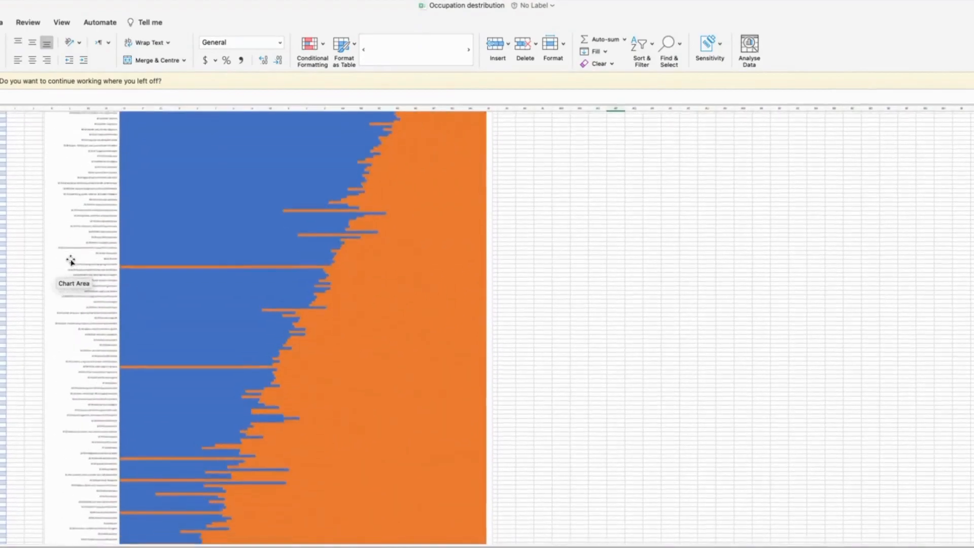
pyautogui.hscroll(-2, 71, 261)
pyautogui.scroll(-3, 72, 261)
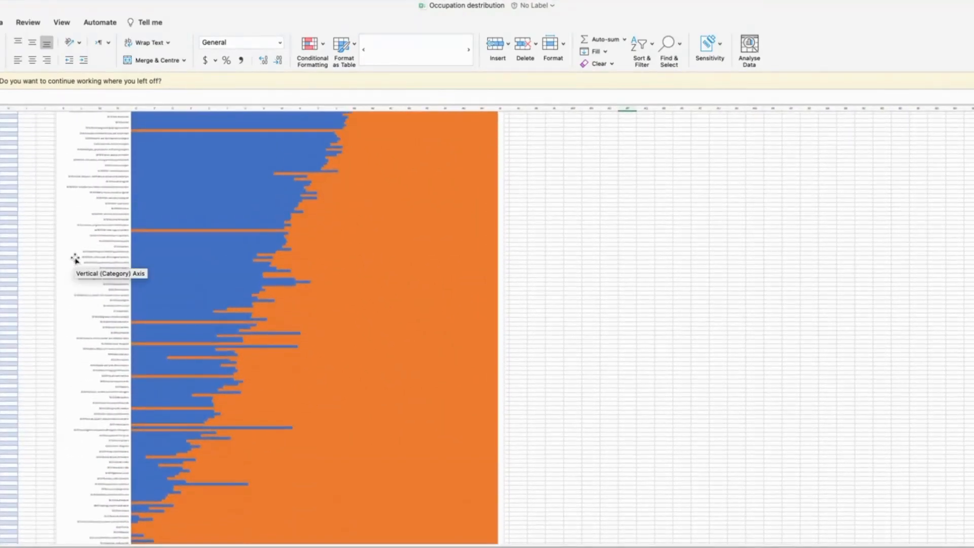
pyautogui.scroll(-3, 74, 260)
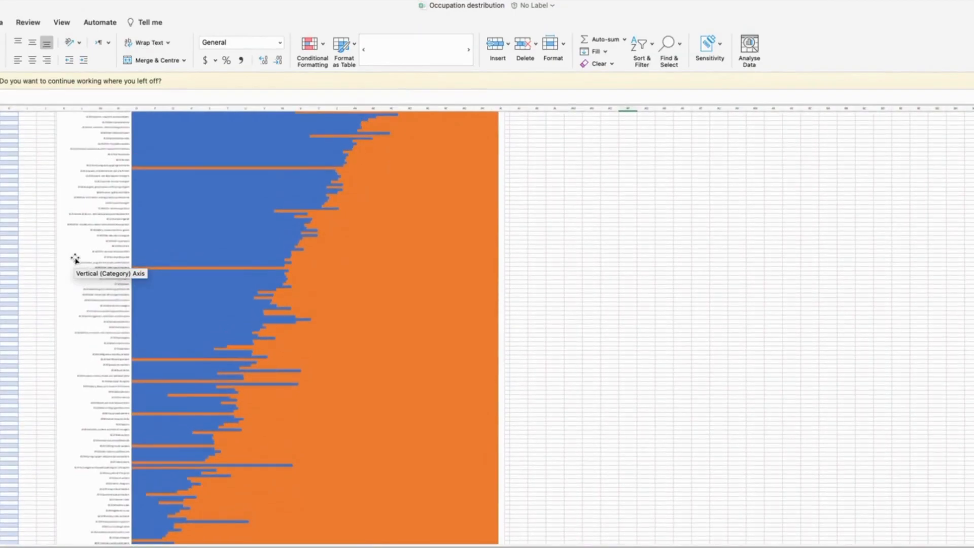
pyautogui.scroll(10, 75, 259)
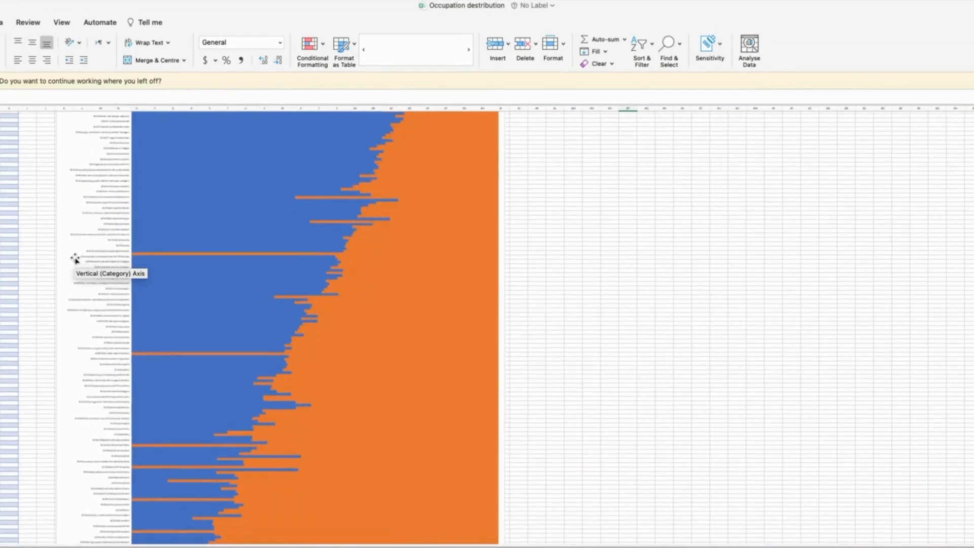
pyautogui.scroll(-15, 116, 332)
# Examine the lower end of the Males and total bar chart, around general clerks, registered nurses and child carers
pyautogui.scroll(-10, 144, 284)
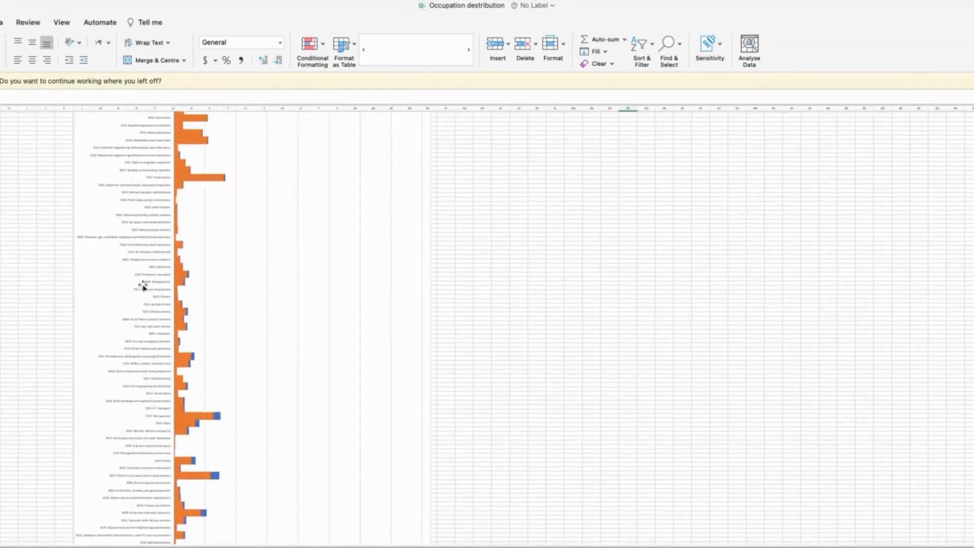
pyautogui.scroll(-10, 144, 286)
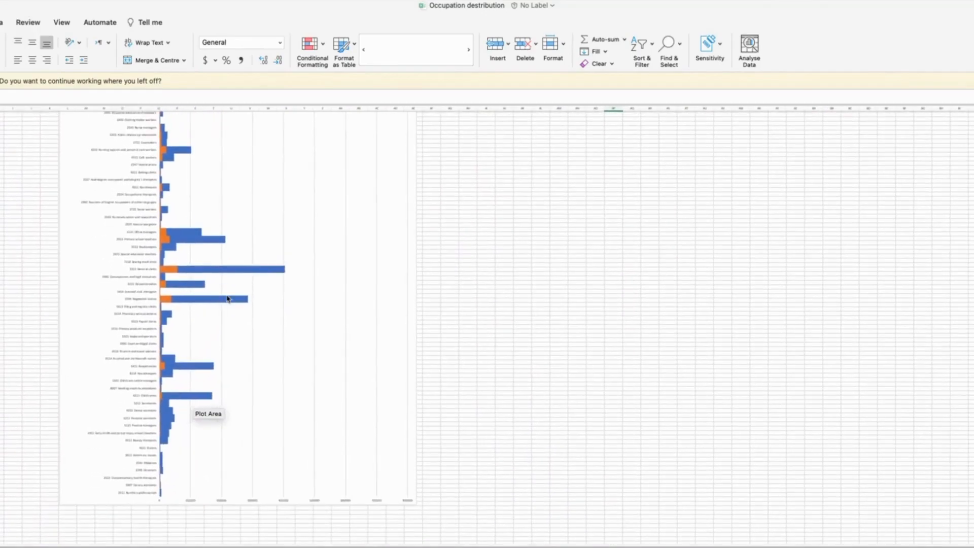
pyautogui.moveTo(227, 299)
pyautogui.scroll(5, 226, 297)
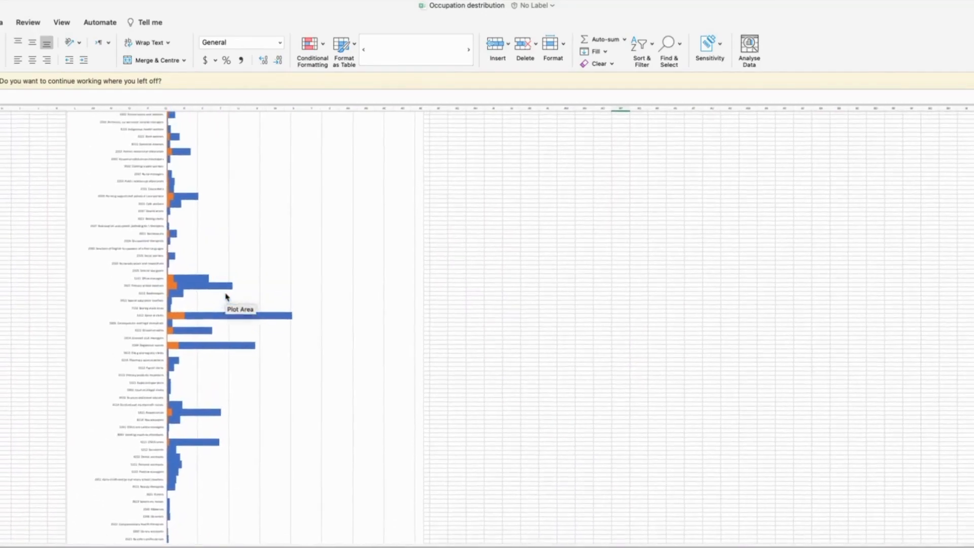
pyautogui.click(183, 315)
pyautogui.scroll(-3, 169, 298)
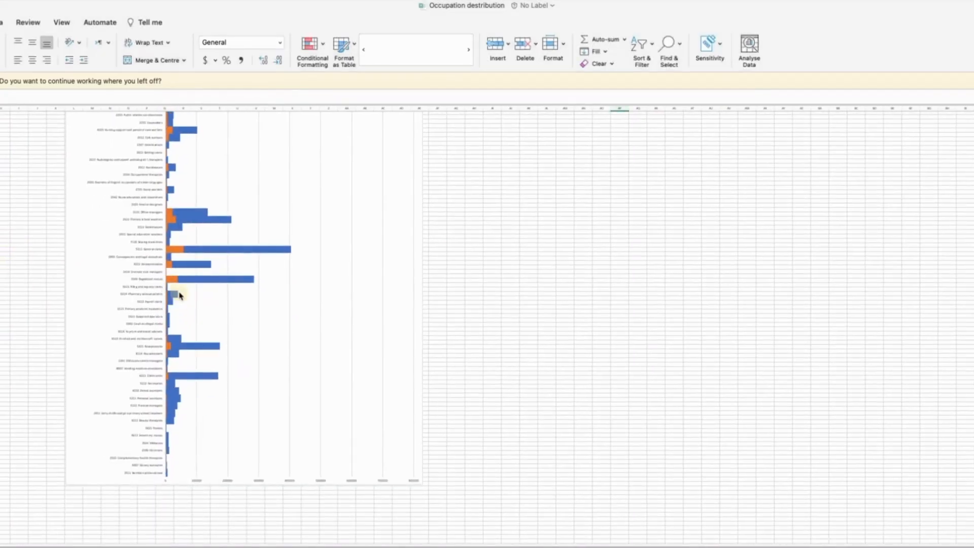
pyautogui.scroll(3, 144, 294)
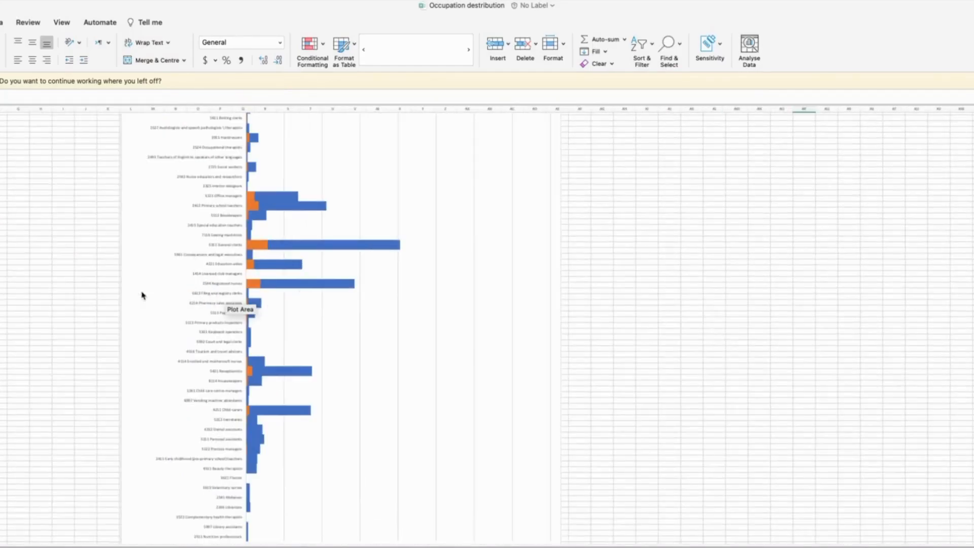
pyautogui.scroll(-2, 142, 295)
pyautogui.scroll(-2, 367, 310)
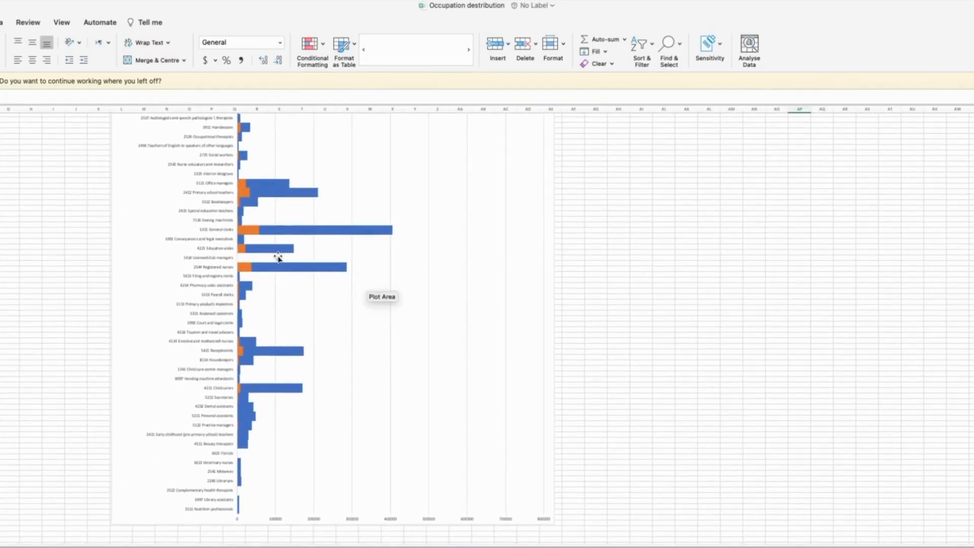
# Review the Males and total bar chart upward from the nursing and clerical occupations to its first categories
pyautogui.scroll(10, 279, 260)
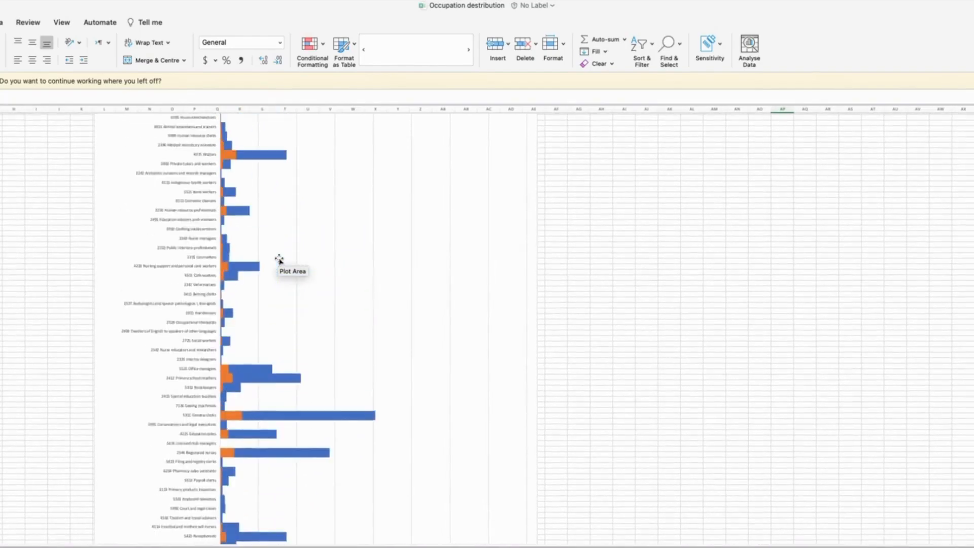
pyautogui.scroll(20, 279, 259)
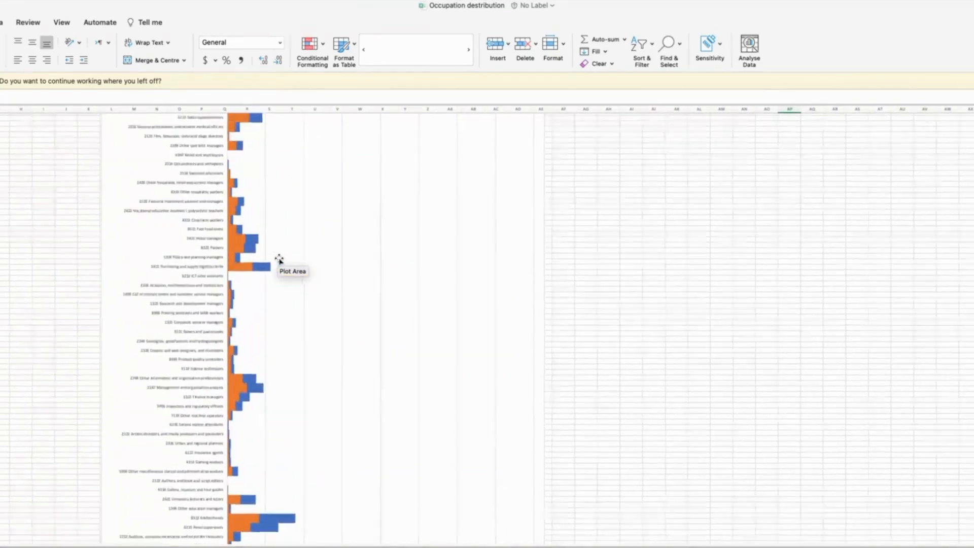
pyautogui.scroll(20, 279, 260)
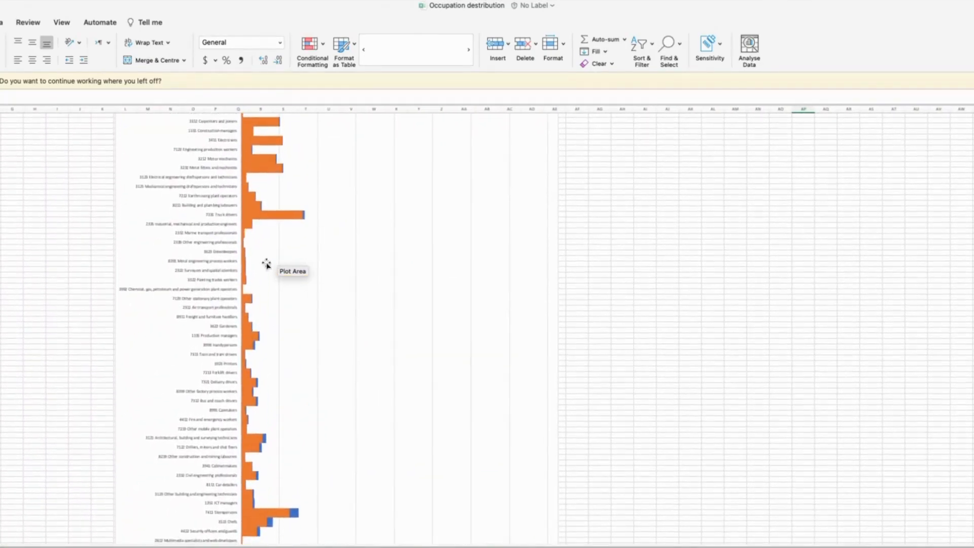
pyautogui.scroll(5, 291, 250)
pyautogui.scroll(10, 290, 250)
pyautogui.scroll(10, 289, 252)
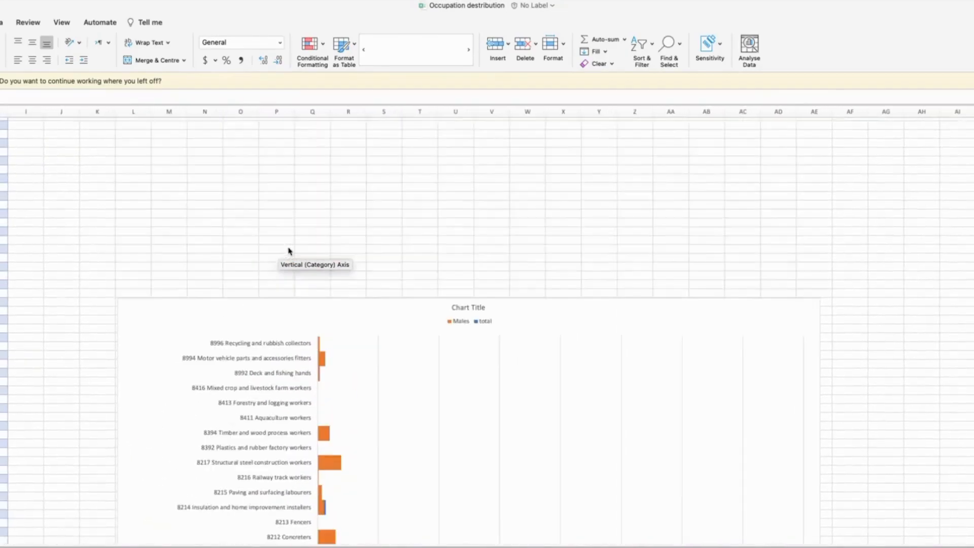
# Compare the Males and total bars by occupation down through the trades, driving, sales and management categories
pyautogui.scroll(-8, 260, 291)
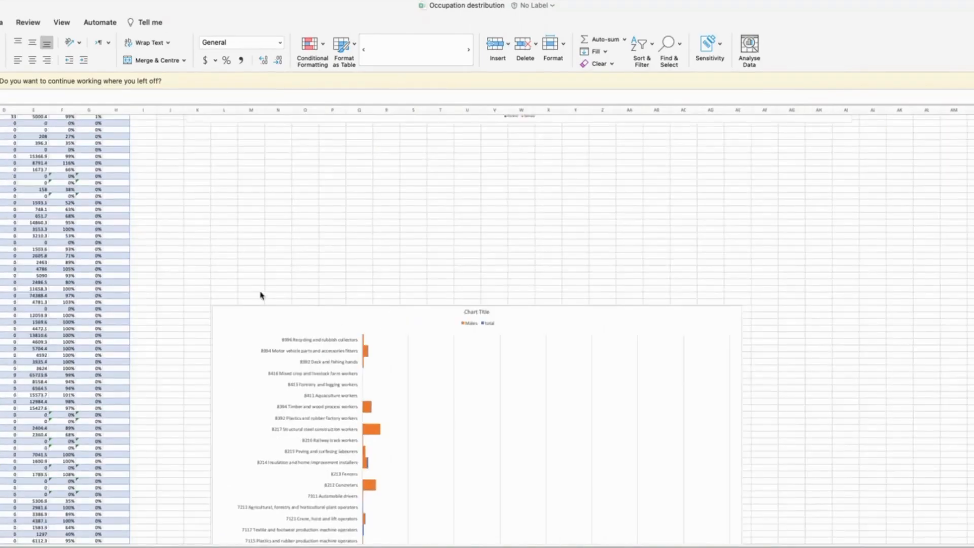
pyautogui.scroll(-15, 391, 362)
pyautogui.hscroll(2, 363, 319)
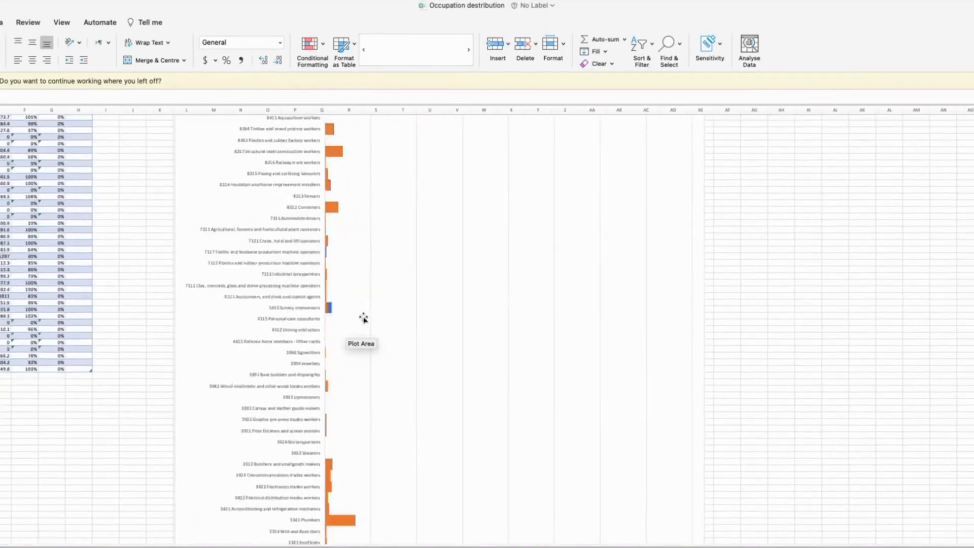
pyautogui.scroll(-15, 341, 343)
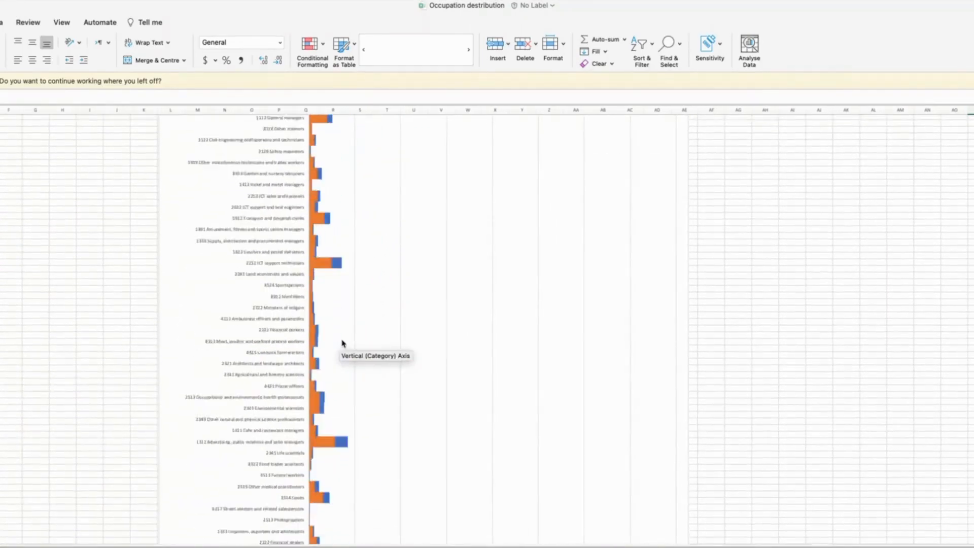
pyautogui.scroll(-1, 343, 343)
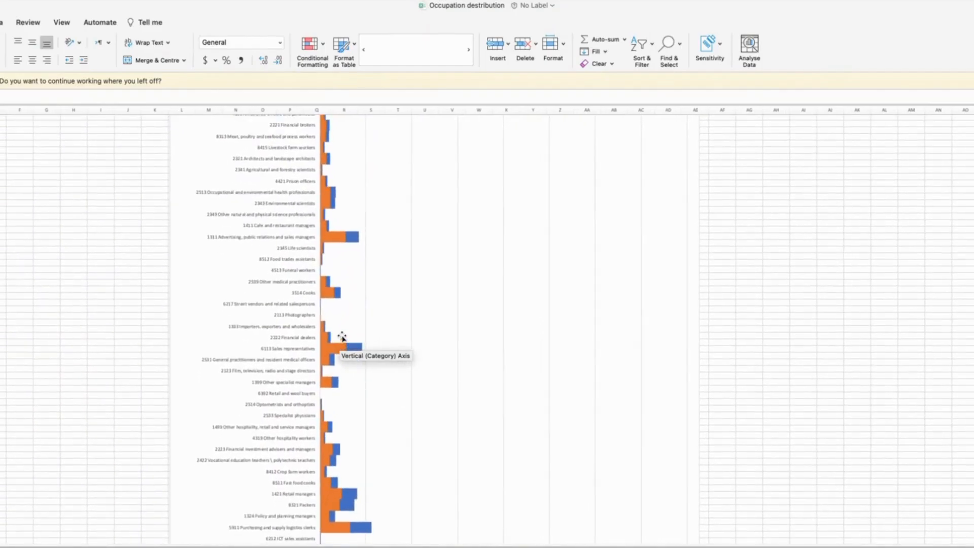
pyautogui.scroll(-15, 342, 336)
pyautogui.hscroll(-1, 342, 336)
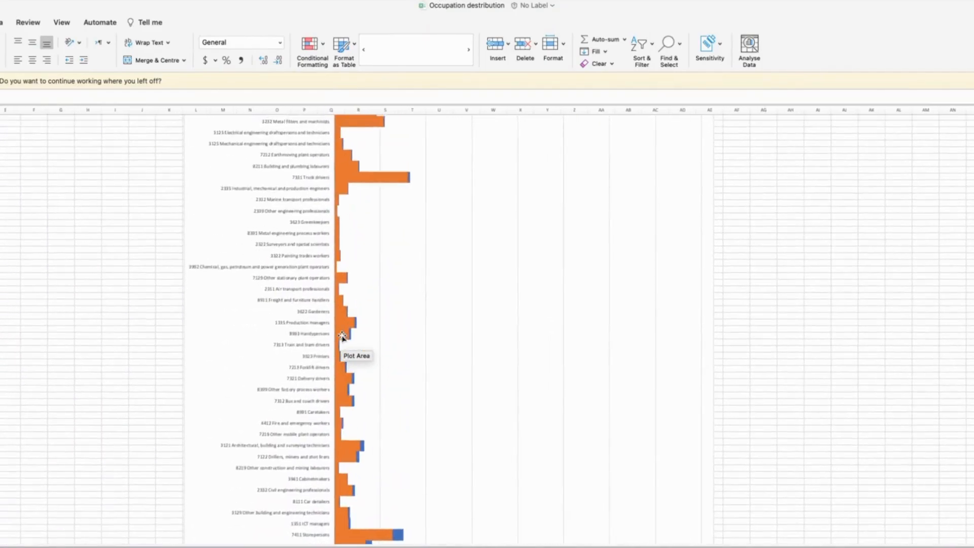
pyautogui.scroll(-15, 342, 337)
pyautogui.hscroll(1, 342, 336)
pyautogui.scroll(1, 342, 337)
pyautogui.hscroll(-1, 342, 337)
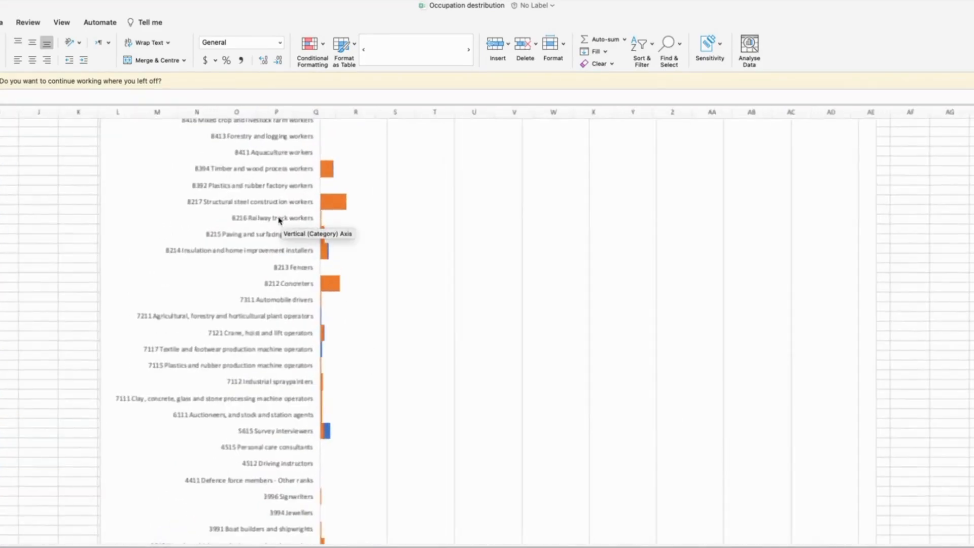
# Inspect the first categories of the Males and total bar chart, from recycling and rubbish collectors to plumbers and glaziers
pyautogui.scroll(3, 279, 219)
pyautogui.scroll(3, 380, 256)
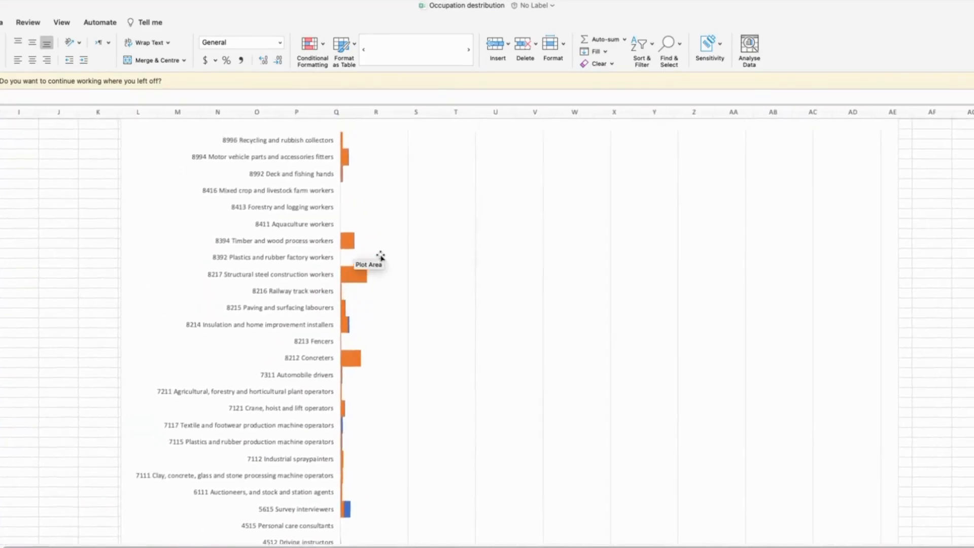
pyautogui.scroll(-10, 383, 279)
pyautogui.hscroll(1, 383, 279)
pyautogui.scroll(-2, 385, 302)
pyautogui.hscroll(-1, 385, 302)
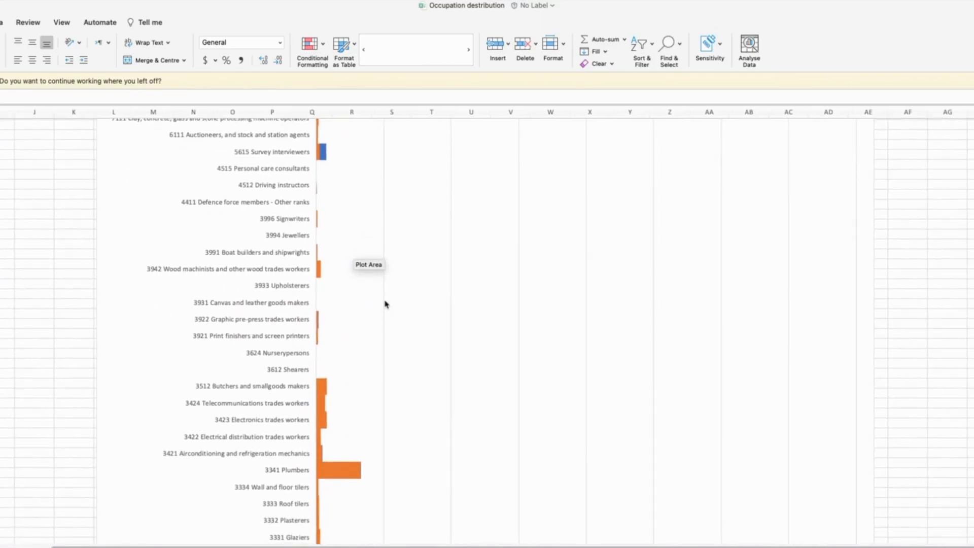
pyautogui.scroll(-6, 385, 303)
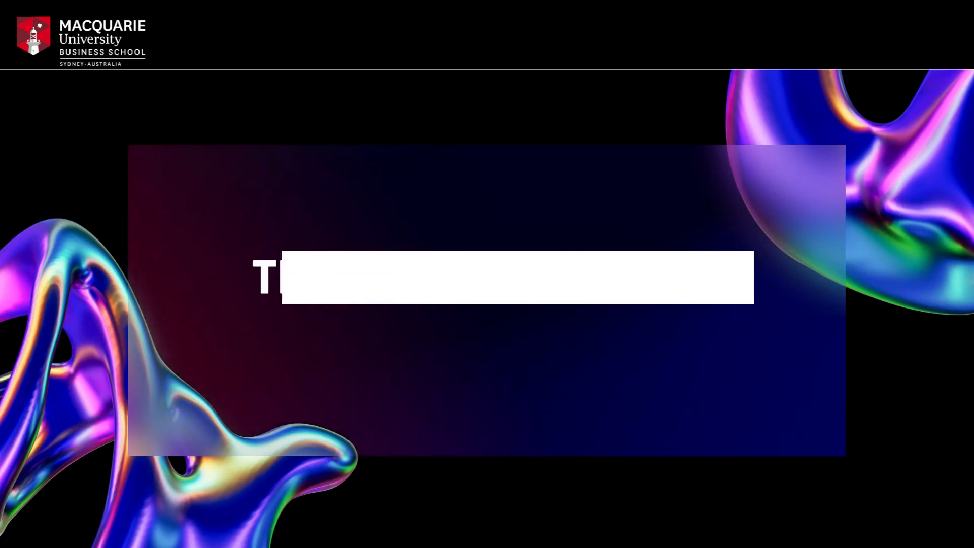